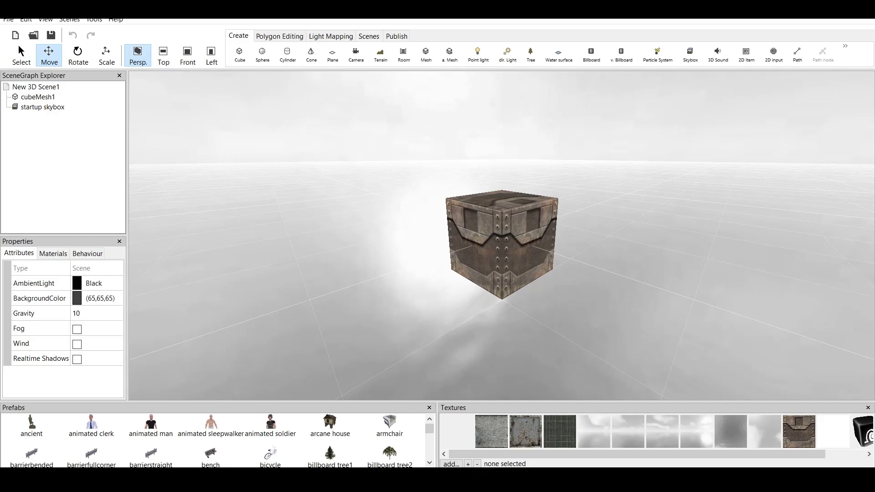
# - Select the startup skybox, then heighten the Prefabs pane and widen it so it takes space from the Textures pane
pyautogui.press('Down')
pyautogui.press('Down')
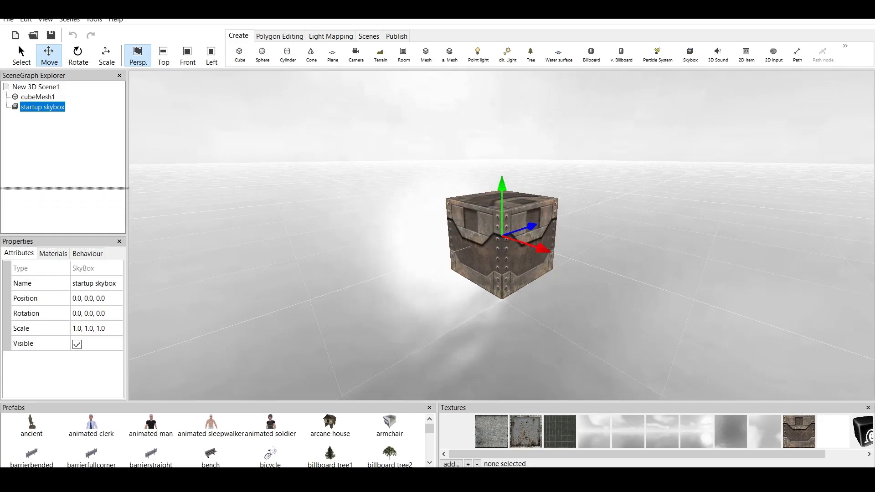
pyautogui.moveTo(437, 402); pyautogui.dragTo(437, 188)
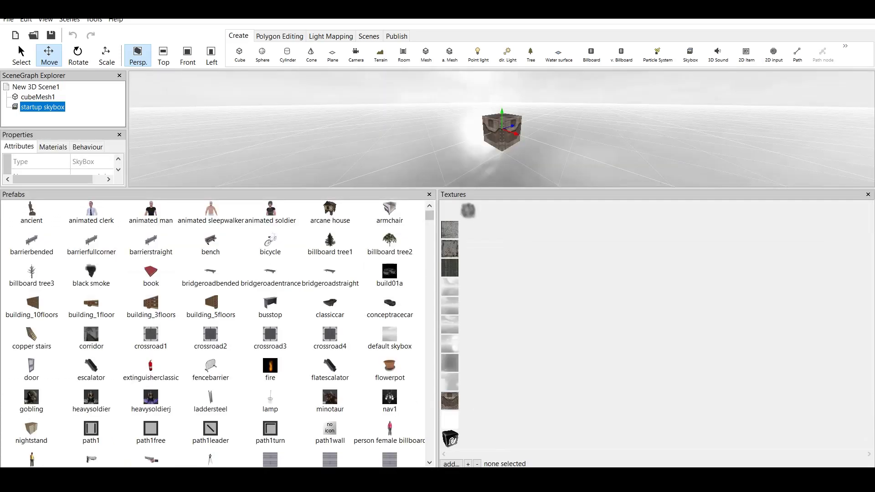
pyautogui.moveTo(436, 319); pyautogui.dragTo(658, 319)
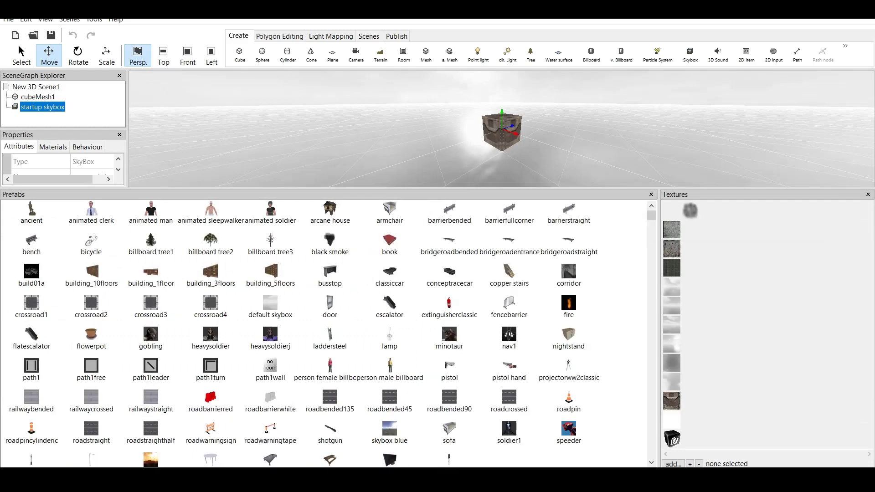
# - Add the animated man prefab to the scene next to the crate and bring both into view
pyautogui.scroll(-1, 328, 334)
pyautogui.scroll(1, 328, 334)
pyautogui.doubleClick(151, 213)
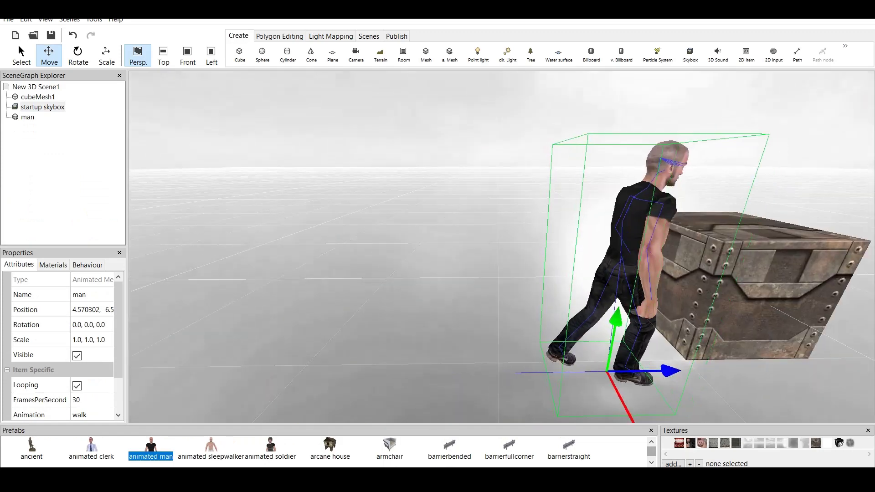
pyautogui.scroll(-5, 502, 246)
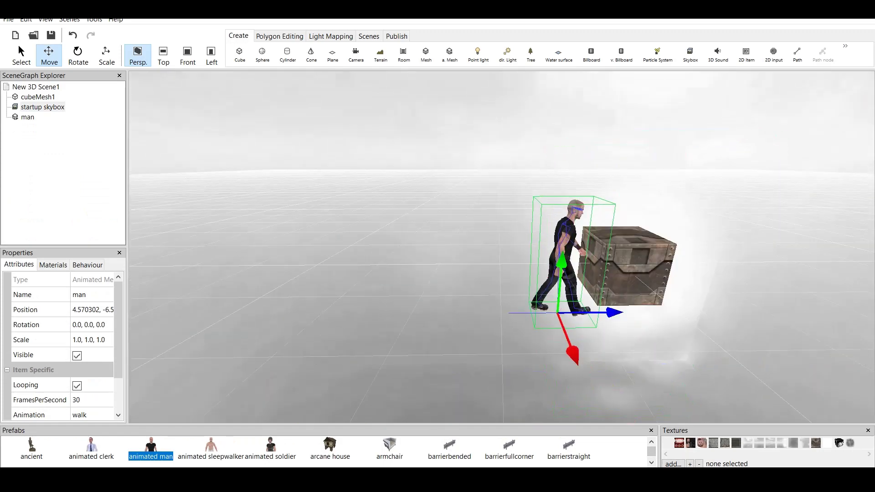
pyautogui.moveTo(559, 312); pyautogui.dragTo(412, 359, button='middle')
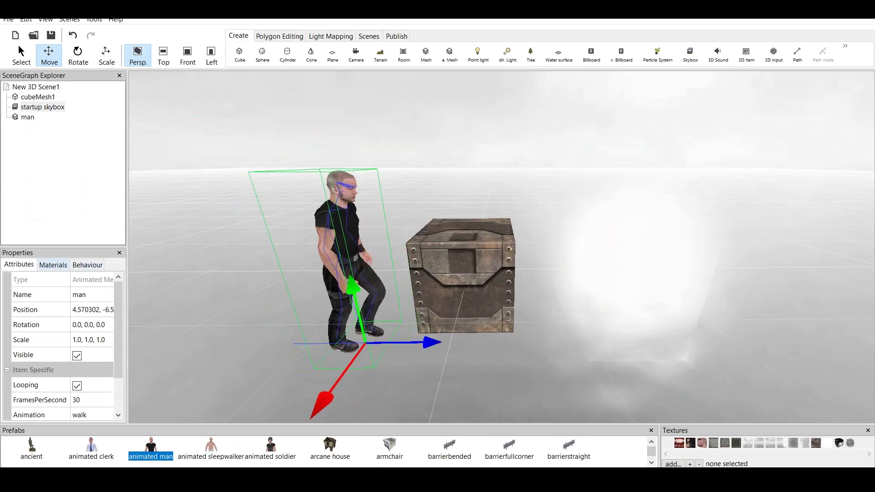
# - Examine the man's materials, behaviours and attributes, including the animation setting
pyautogui.click(53, 265)
pyautogui.click(88, 265)
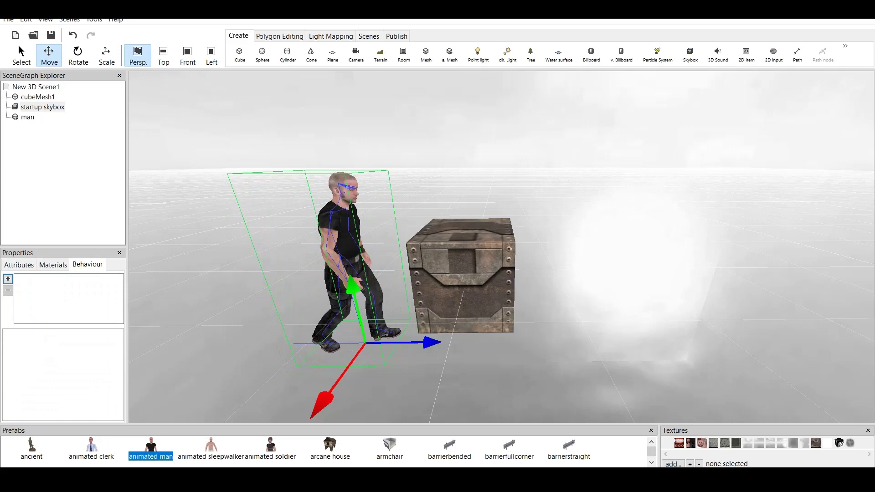
pyautogui.click(53, 265)
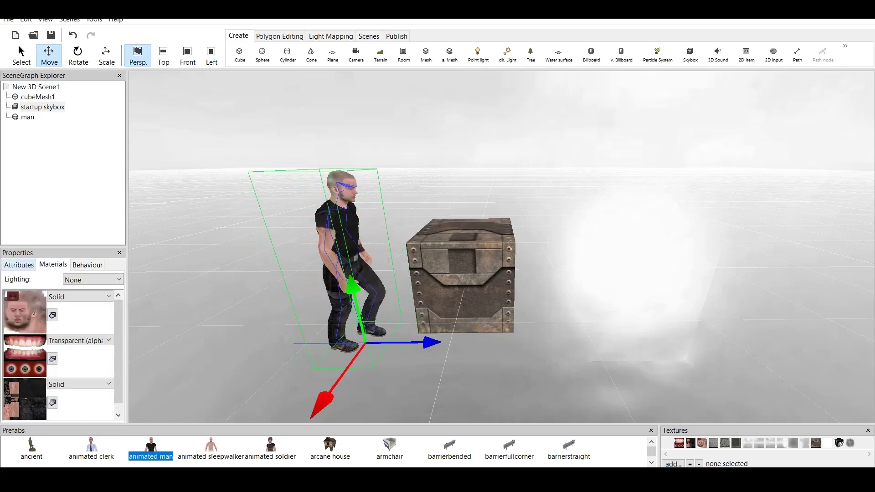
pyautogui.click(19, 264)
pyautogui.scroll(-3, 117, 308)
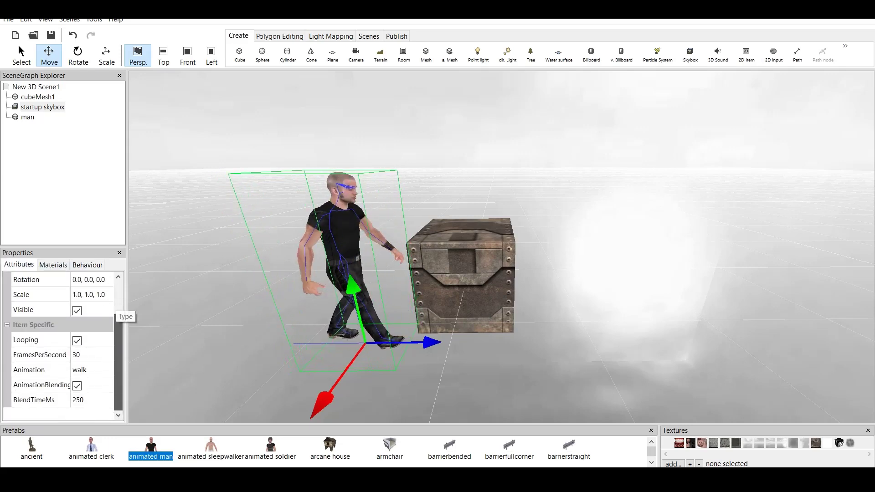
pyautogui.moveTo(118, 337); pyautogui.dragTo(118, 338)
pyautogui.click(105, 370)
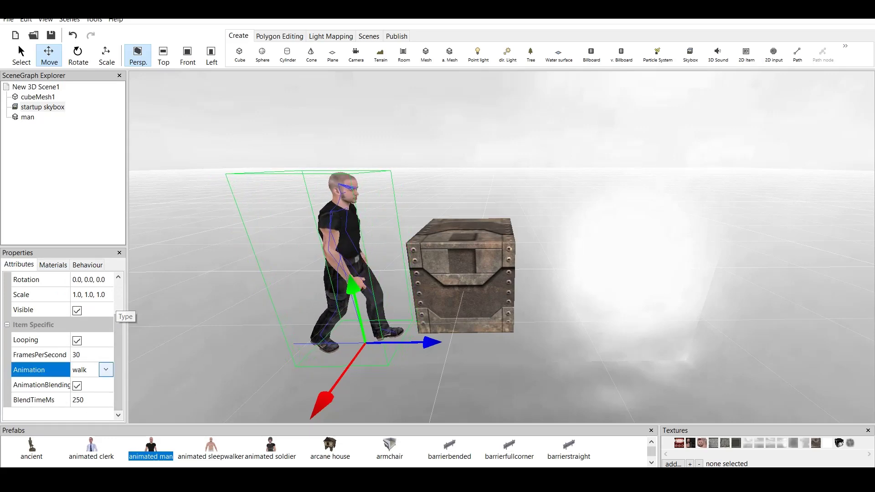
pyautogui.scroll(3, 71, 349)
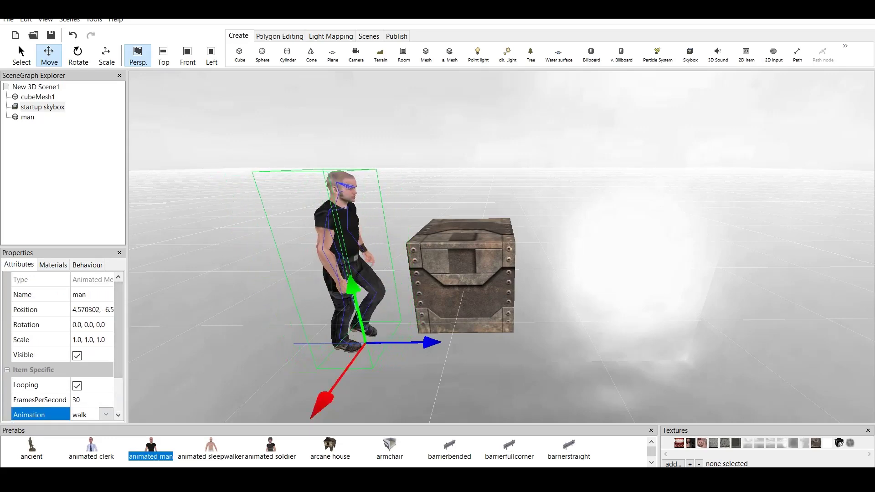
# - Enlarge the Prefabs pane upward again to show more rows of the prefab collection
pyautogui.moveTo(292, 424); pyautogui.dragTo(291, 204)
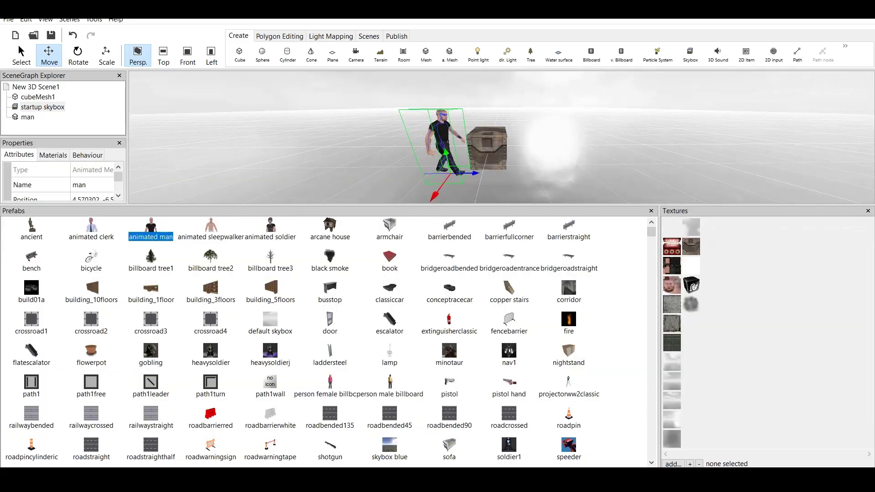
pyautogui.scroll(-1, 328, 342)
pyautogui.scroll(1, 328, 341)
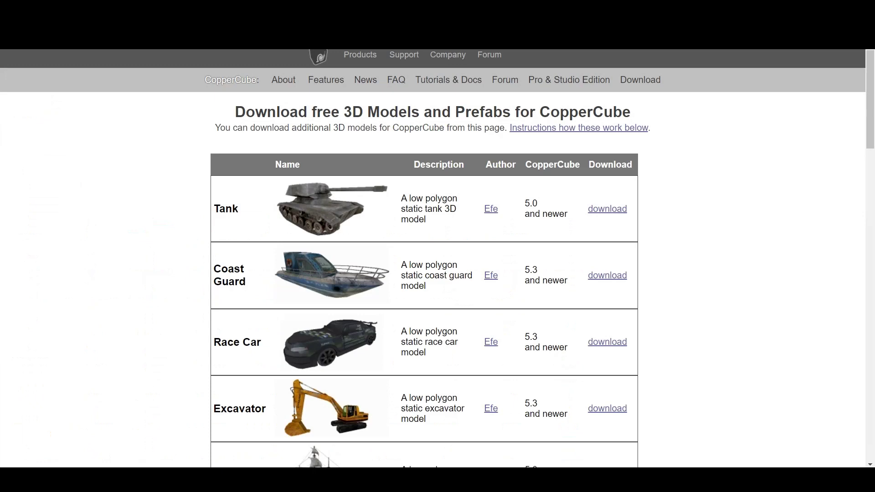
# - Switch to the CopperCube web page of free 3D models and prefabs and look through the whole download list
pyautogui.scroll(-1, 437, 258)
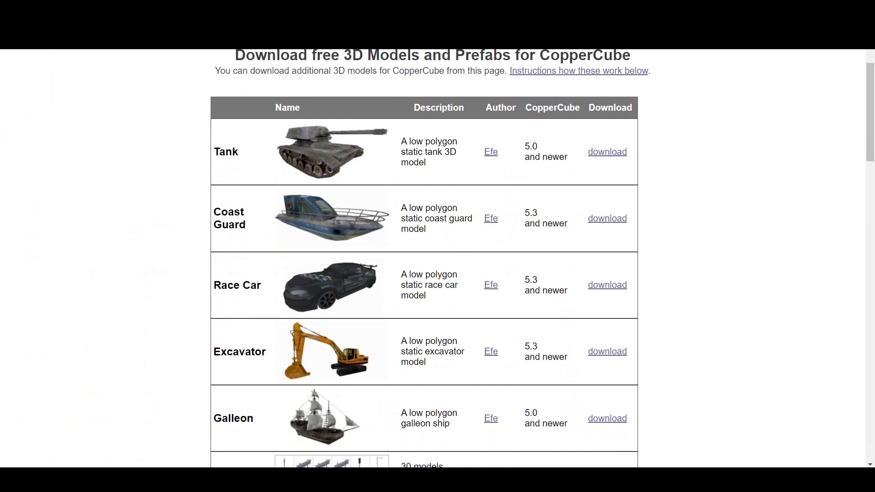
pyautogui.scroll(-1, 437, 258)
pyautogui.scroll(-2, 438, 258)
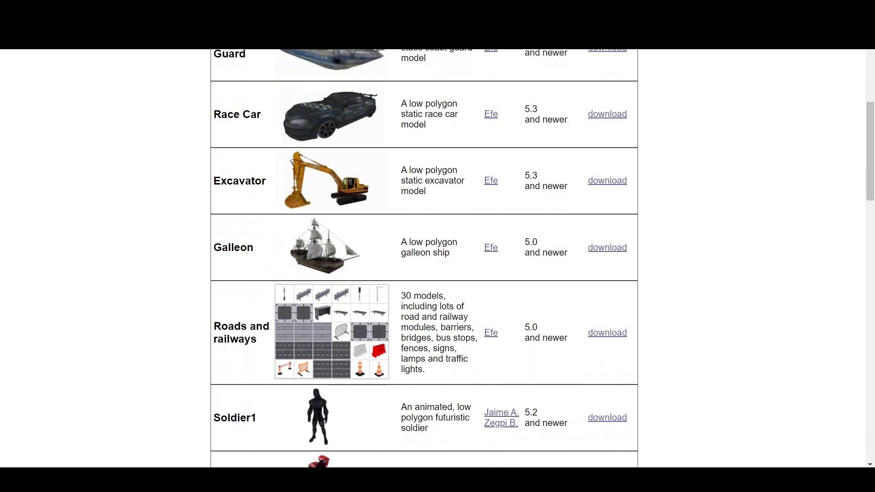
pyautogui.scroll(-1, 437, 258)
pyautogui.scroll(-1, 437, 258)
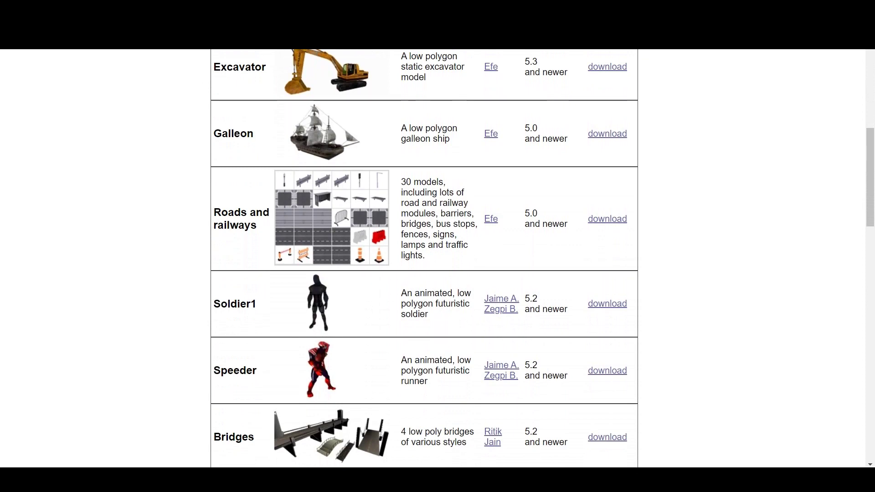
pyautogui.scroll(-2, 437, 258)
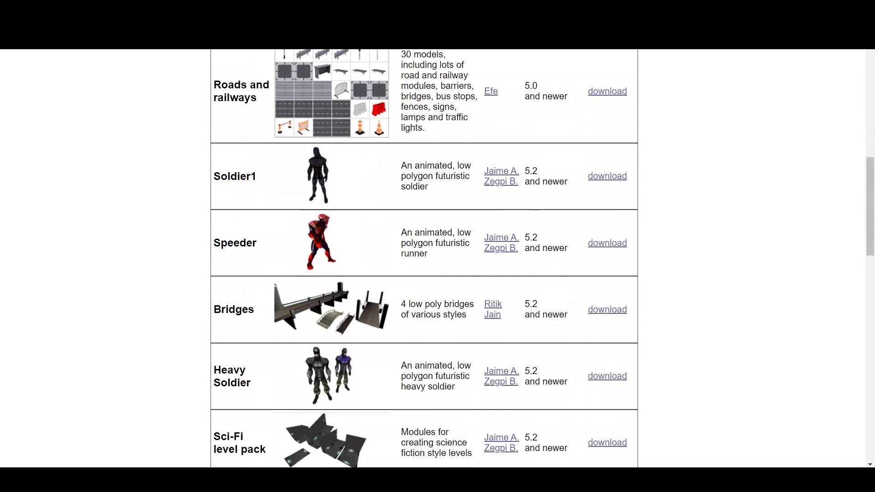
pyautogui.scroll(-2, 437, 258)
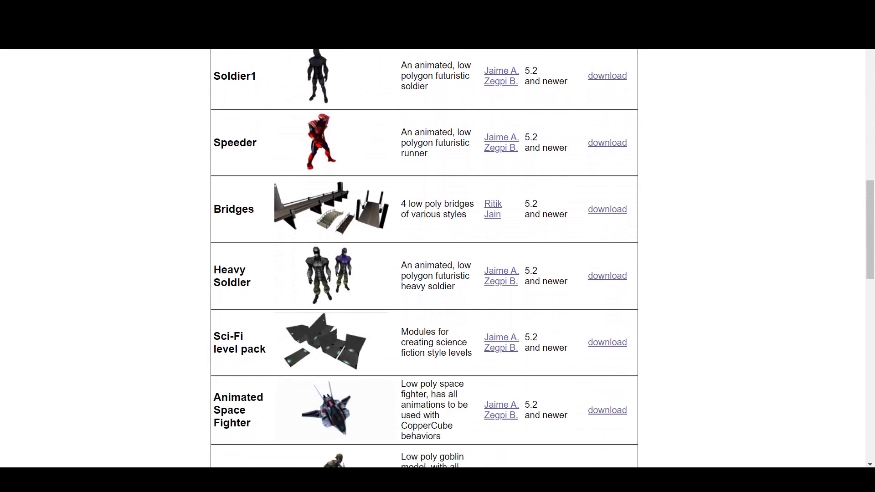
pyautogui.scroll(-2, 437, 258)
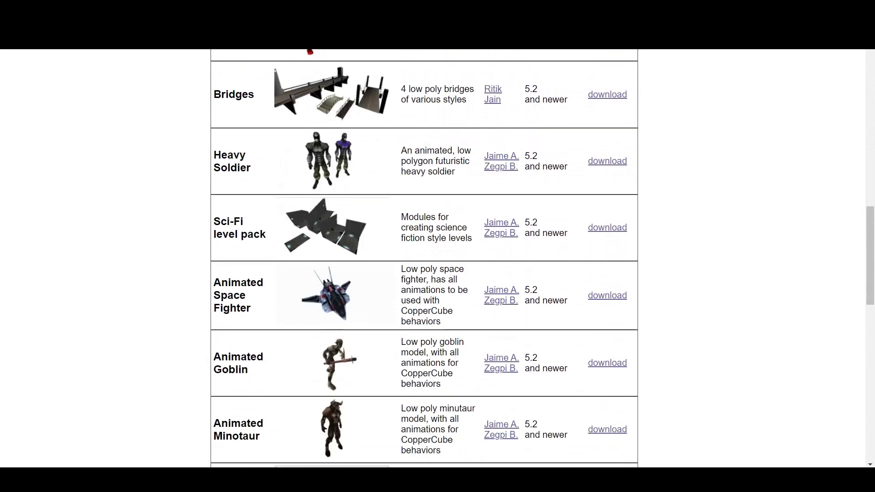
pyautogui.scroll(-2, 437, 258)
pyautogui.scroll(1, 437, 258)
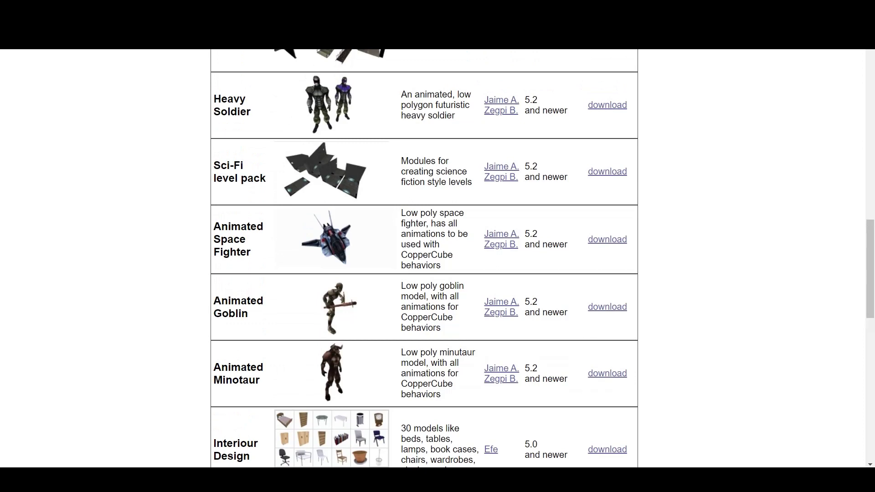
pyautogui.scroll(-1, 437, 257)
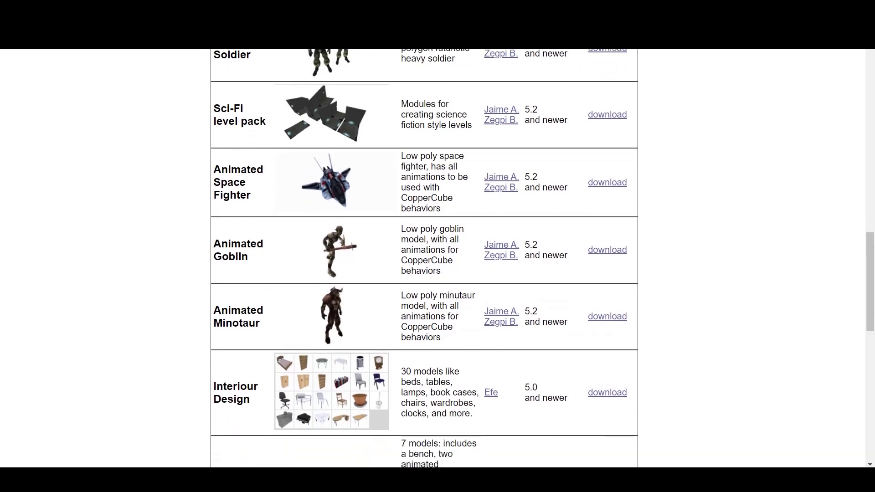
pyautogui.scroll(-1, 438, 258)
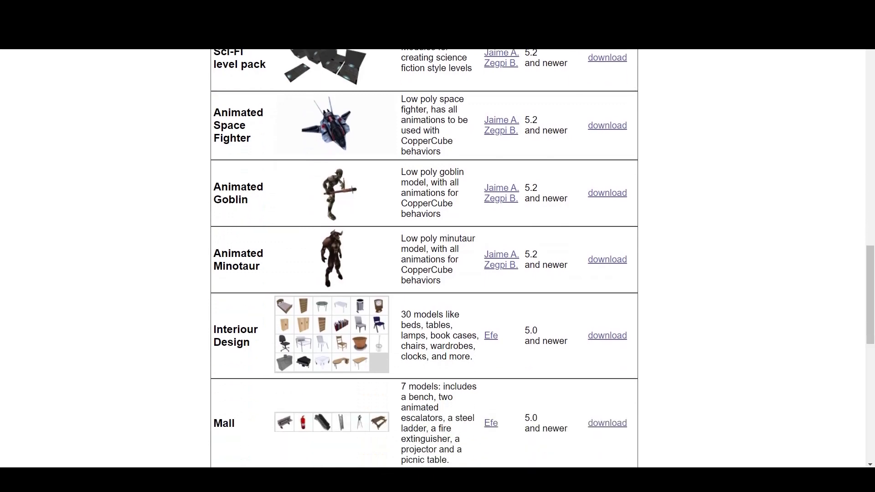
pyautogui.scroll(-4, 437, 258)
pyautogui.scroll(1, 438, 258)
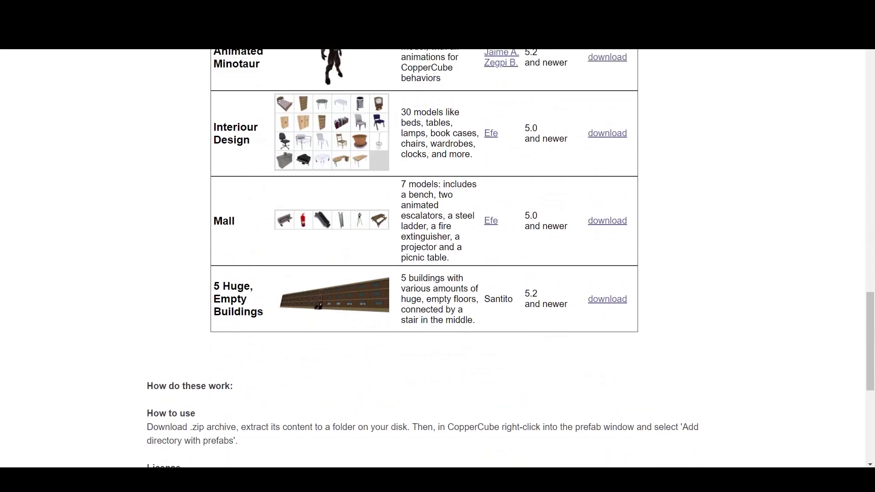
pyautogui.scroll(2, 438, 258)
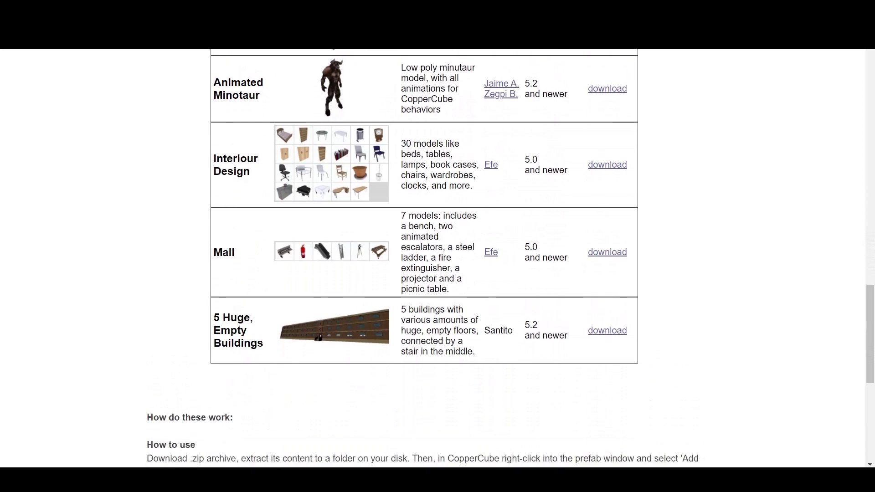
pyautogui.scroll(12, 438, 258)
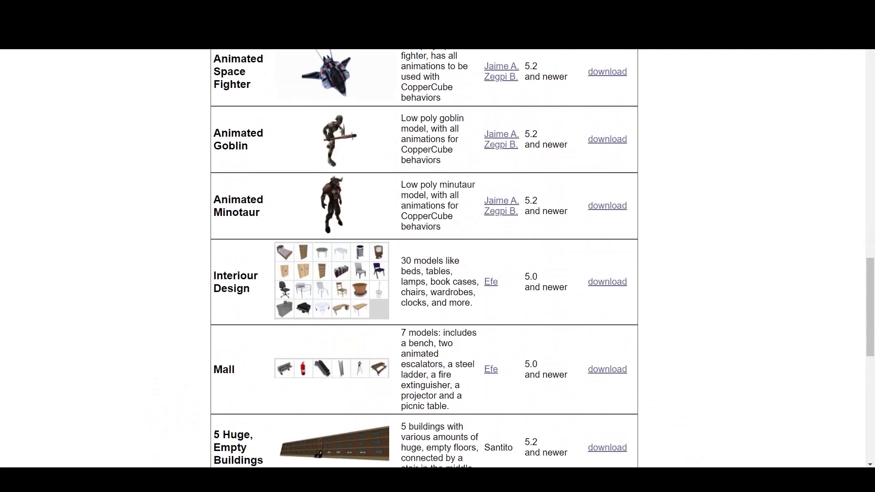
pyautogui.scroll(9, 438, 258)
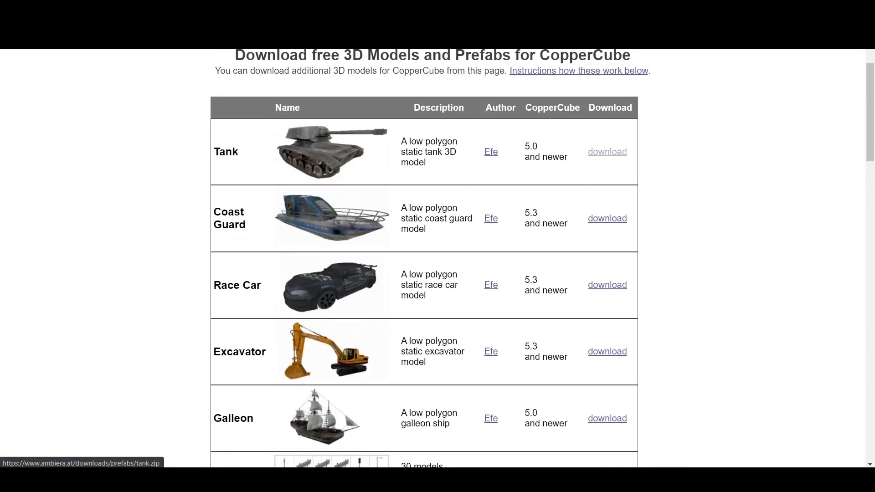
# - Read the usage instructions and prefab licence text below the model download list
pyautogui.scroll(-14, 607, 239)
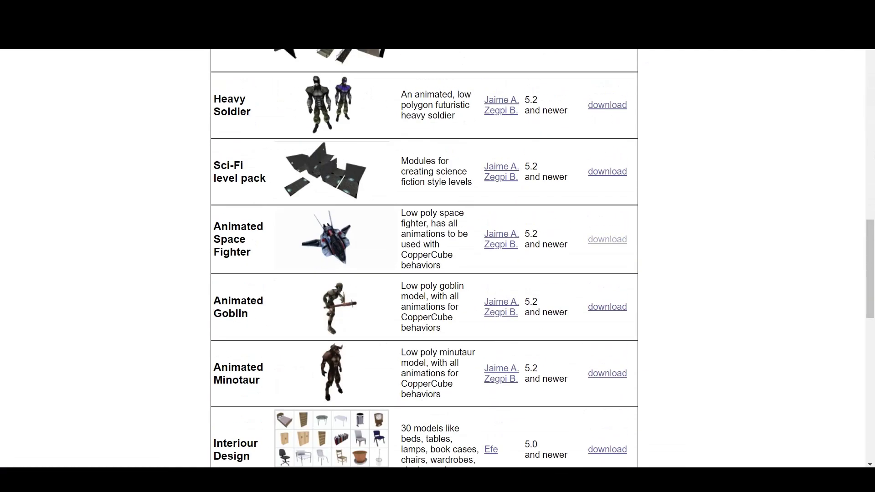
pyautogui.scroll(-10, 607, 239)
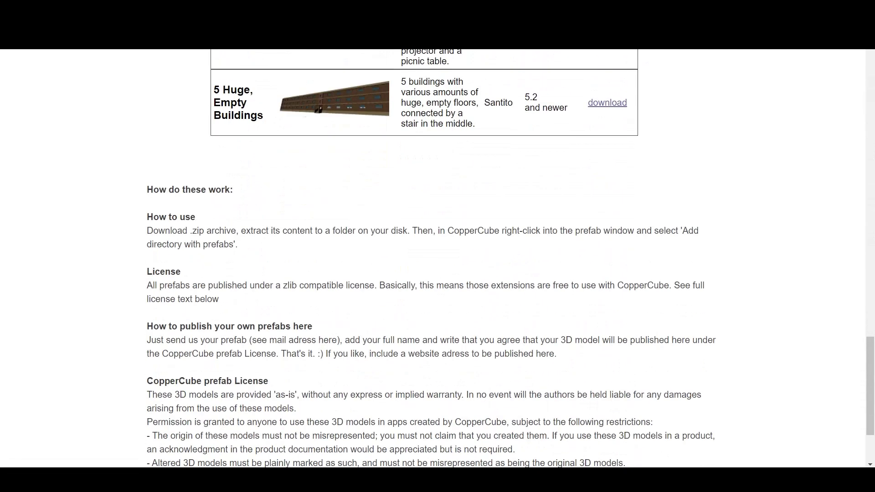
pyautogui.scroll(-1, 437, 258)
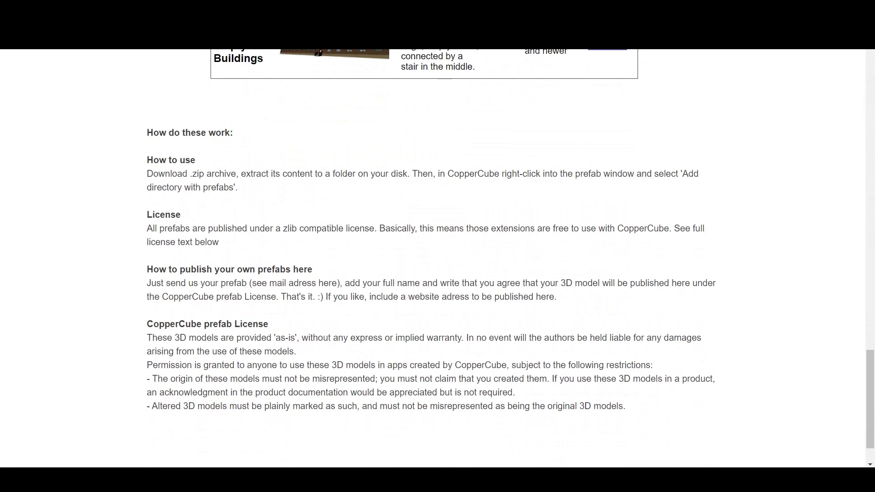
pyautogui.scroll(2, 437, 258)
pyautogui.scroll(-2, 438, 258)
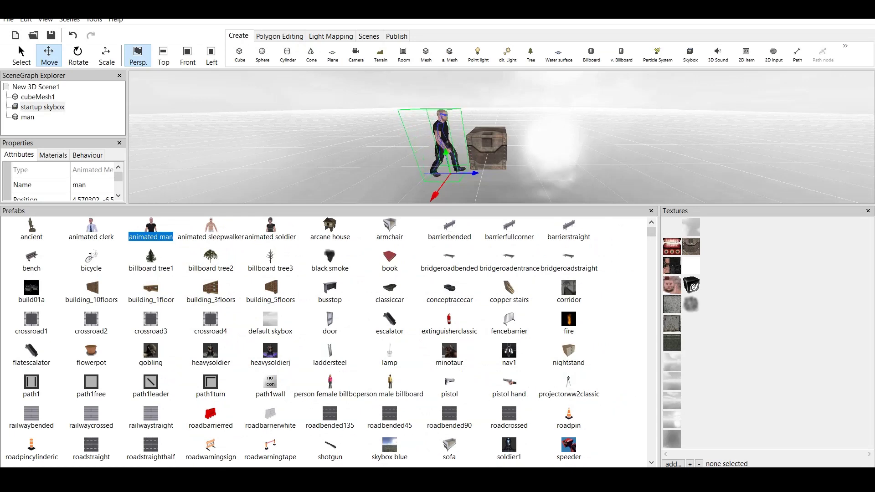
# - Switch back to CopperCube and show the prefab list's options for adding directories, editing directories and downloading more, then dismiss them
pyautogui.rightClick(613, 261)
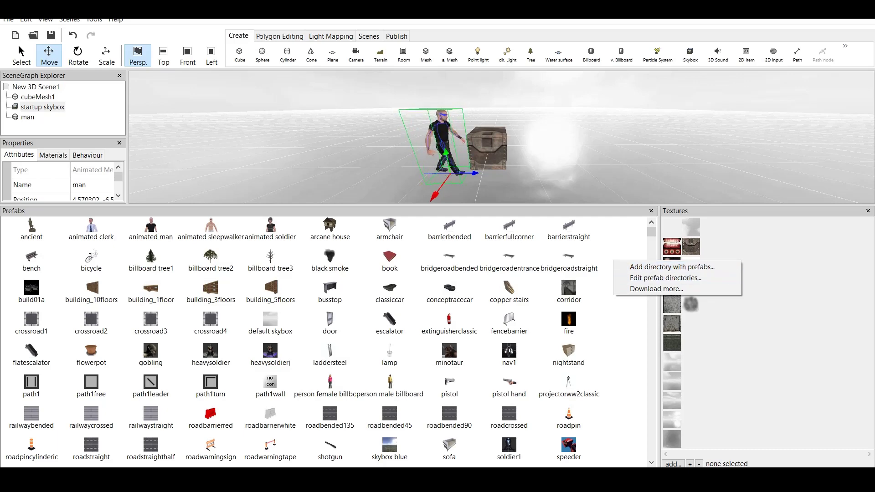
pyautogui.press('Escape')
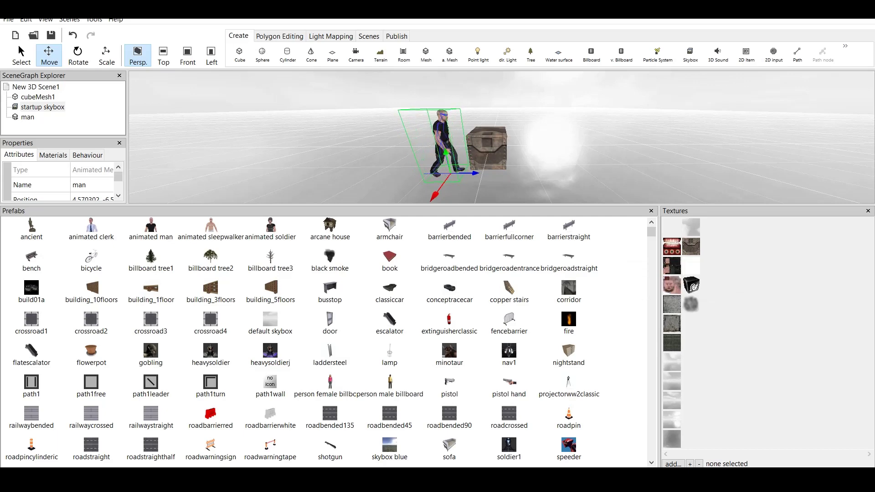
# - Return to the prefab download web page and review the list of available models from the end upward
pyautogui.scroll(-1, 328, 340)
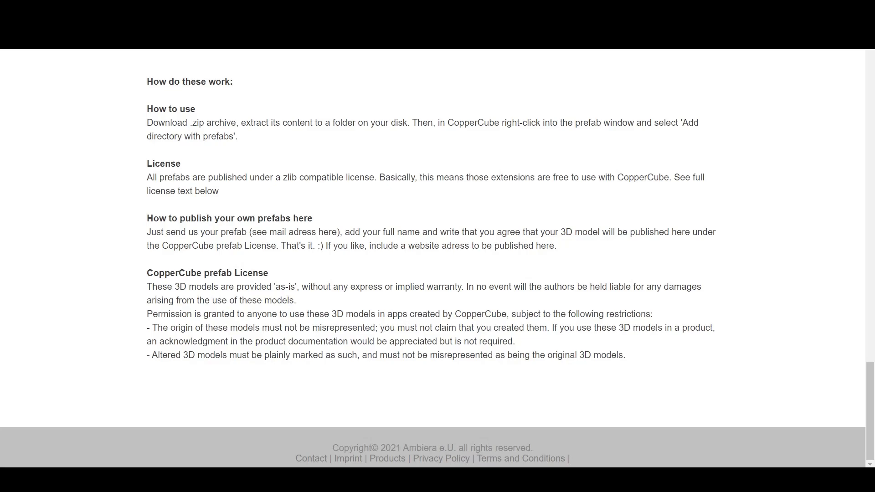
pyautogui.scroll(10, 437, 259)
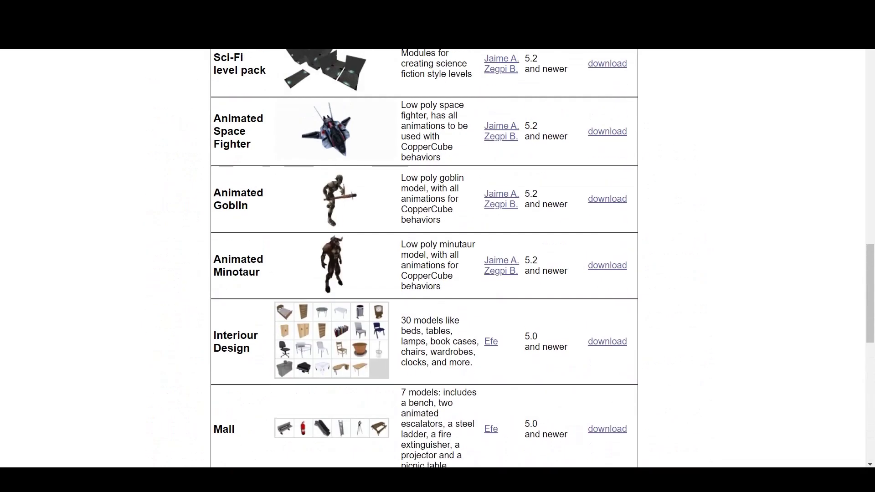
pyautogui.scroll(10, 437, 259)
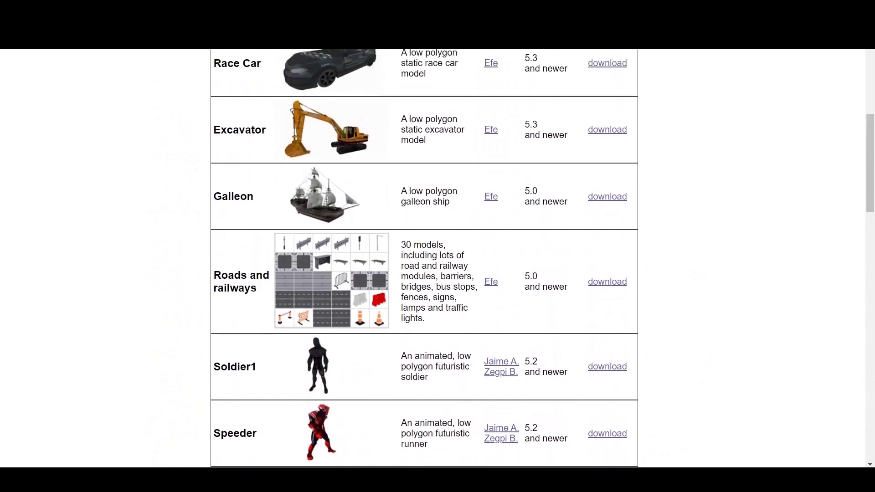
# - Look through the free model list once more from the top and read the usage and licence notes below it
pyautogui.scroll(6, 438, 259)
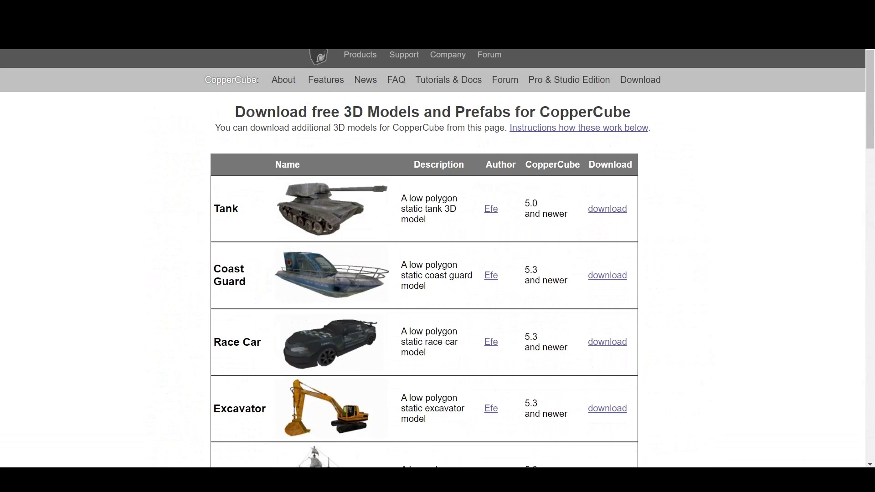
pyautogui.scroll(-1, 437, 258)
pyautogui.scroll(1, 437, 259)
pyautogui.scroll(-7, 437, 259)
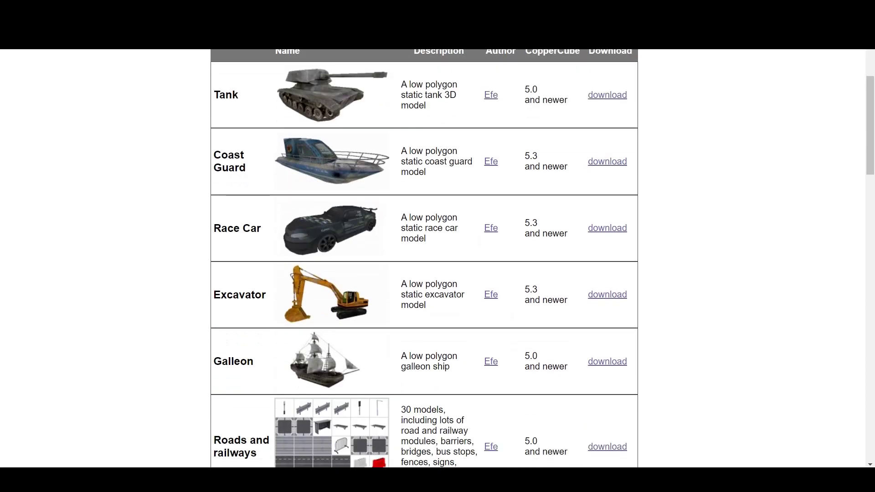
pyautogui.scroll(-1, 437, 258)
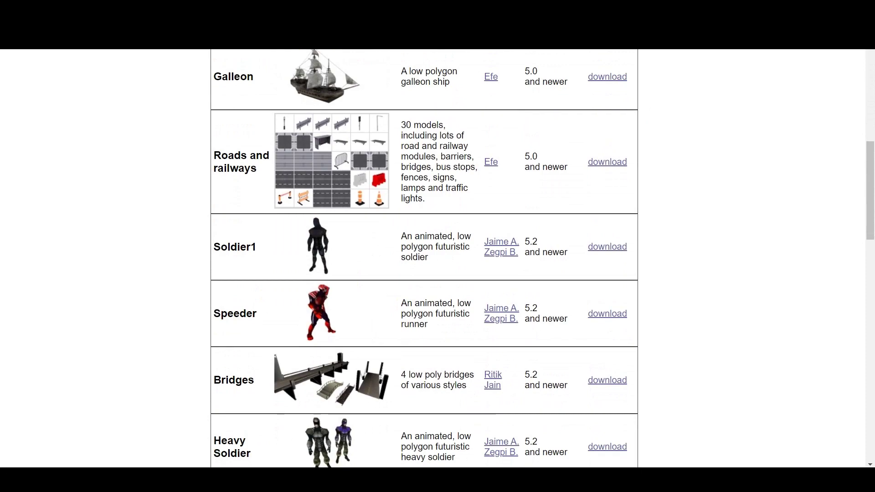
pyautogui.scroll(-3, 437, 259)
pyautogui.scroll(-15, 437, 258)
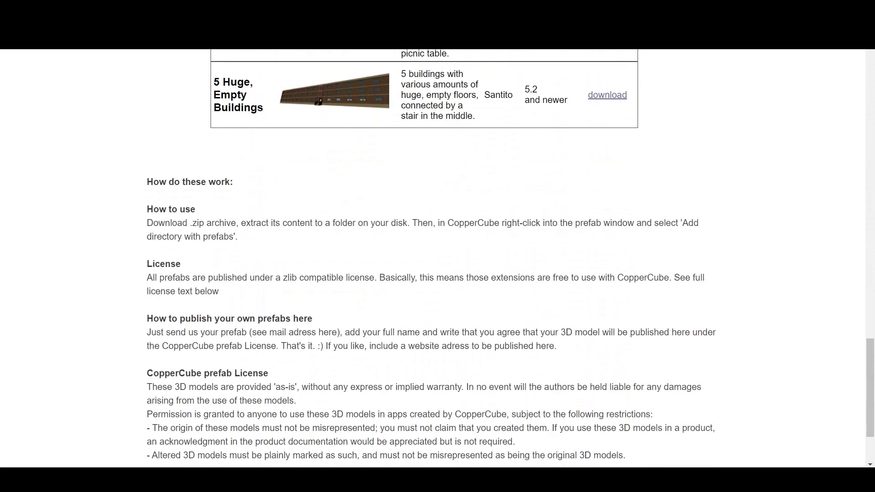
pyautogui.scroll(-3, 438, 258)
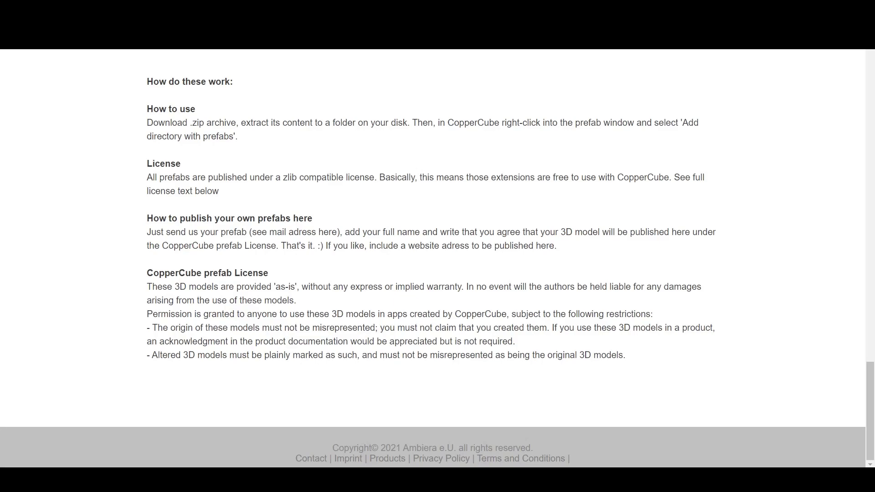
# - Follow the instructions link at the top of the download page to the usage notes, and look back through the model list
pyautogui.moveTo(870, 412); pyautogui.dragTo(870, 99)
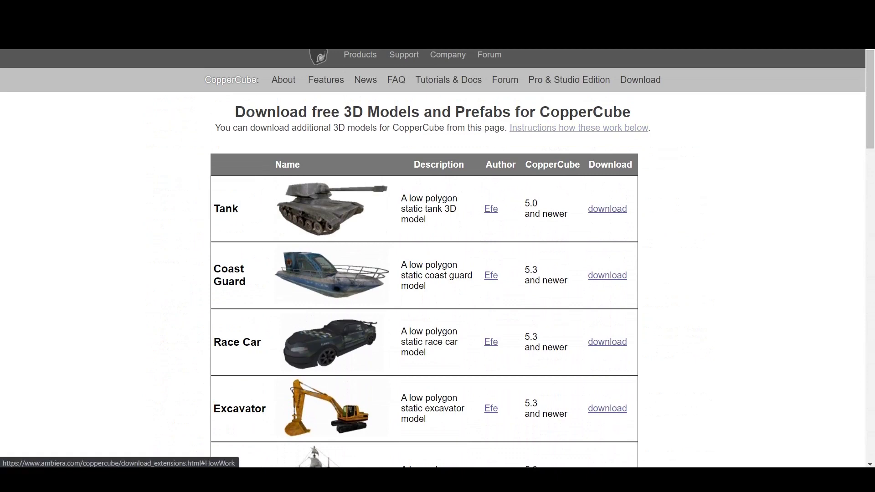
pyautogui.click(579, 128)
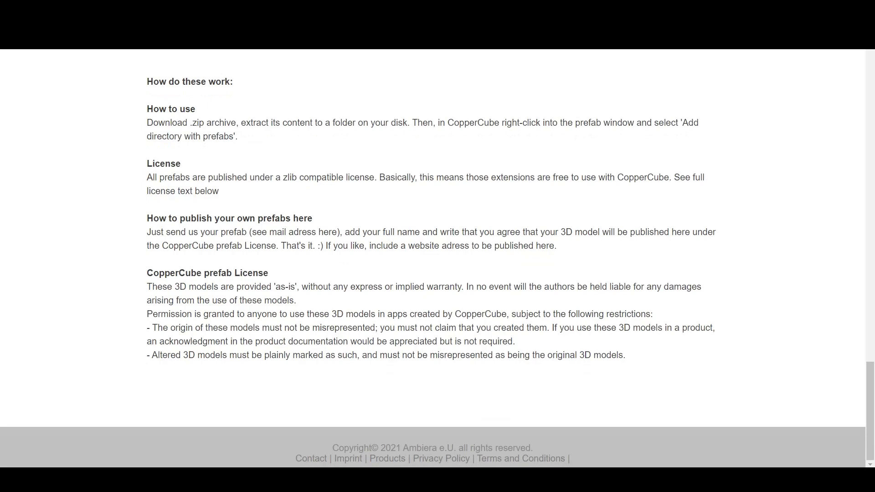
pyautogui.scroll(10, 437, 258)
pyautogui.scroll(-5, 437, 259)
pyautogui.scroll(20, 437, 259)
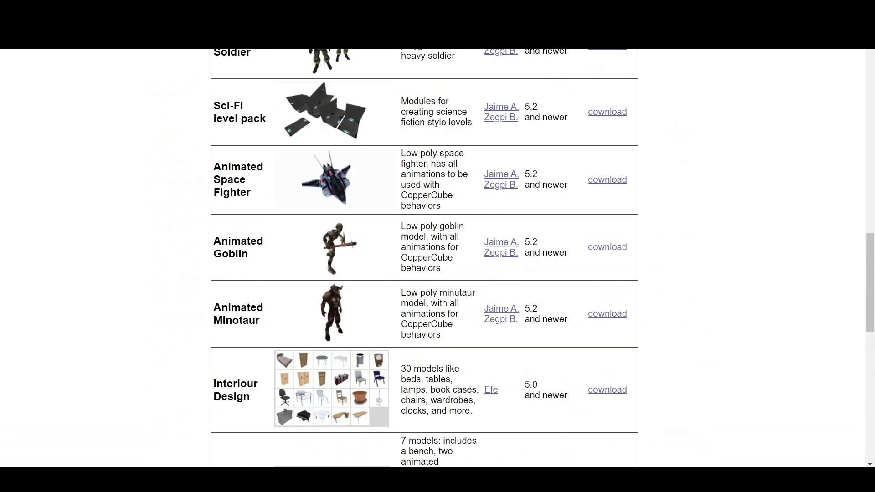
pyautogui.scroll(2, 438, 258)
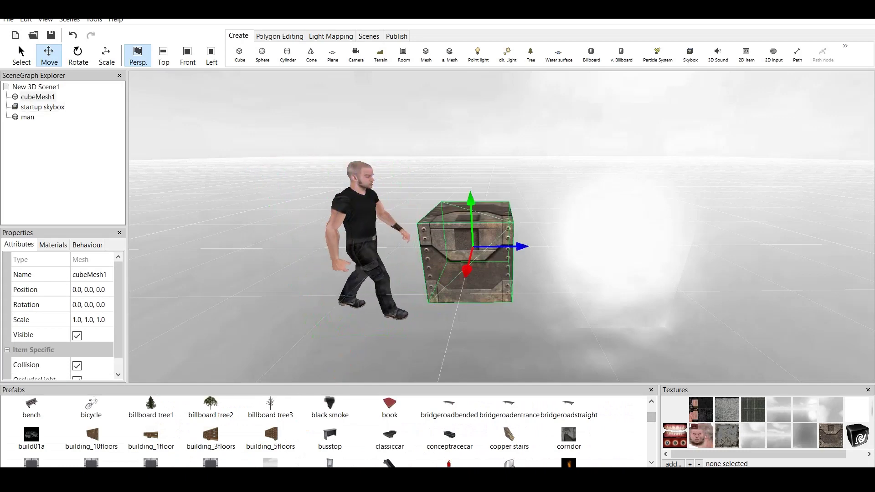
# - Switch back to CopperCube and delete the textured cube and the man from the scene, keeping only the skybox
pyautogui.rightClick(479, 235)
pyautogui.click(497, 254)
pyautogui.click(359, 208)
pyautogui.rightClick(359, 205)
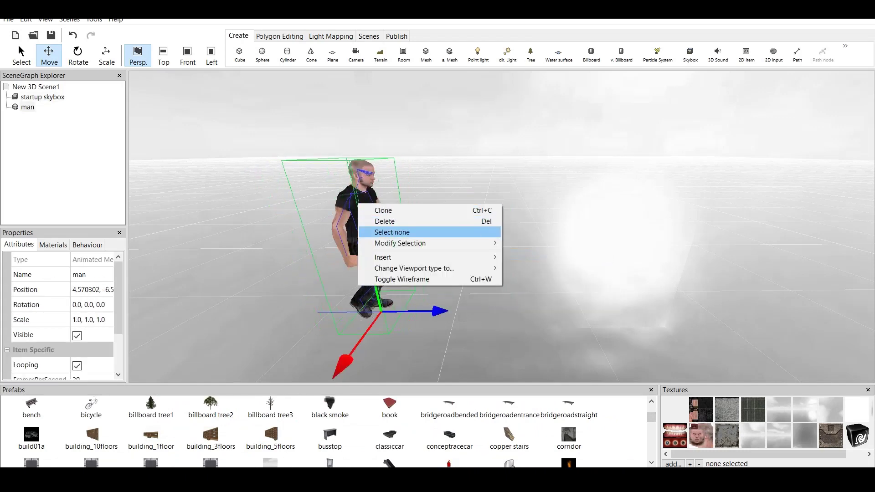
pyautogui.click(385, 221)
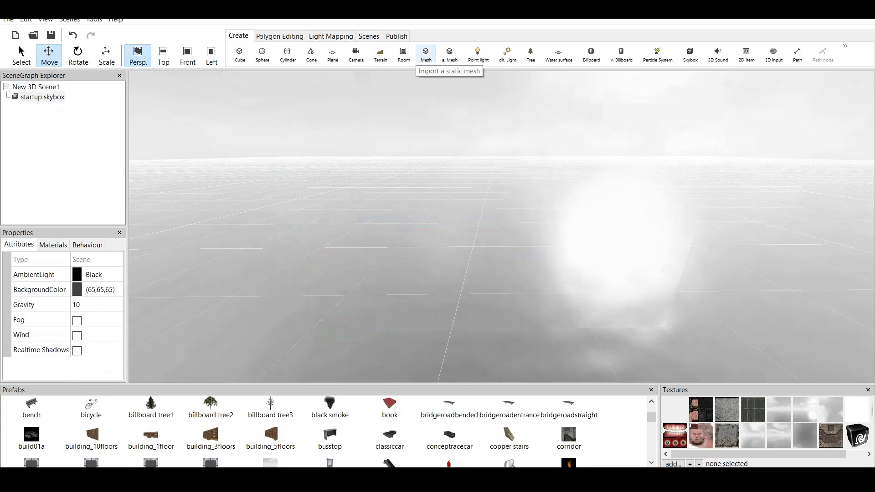
# - Create a room mesh with stone walls in the emptied scene
pyautogui.click(404, 53)
pyautogui.click(509, 359)
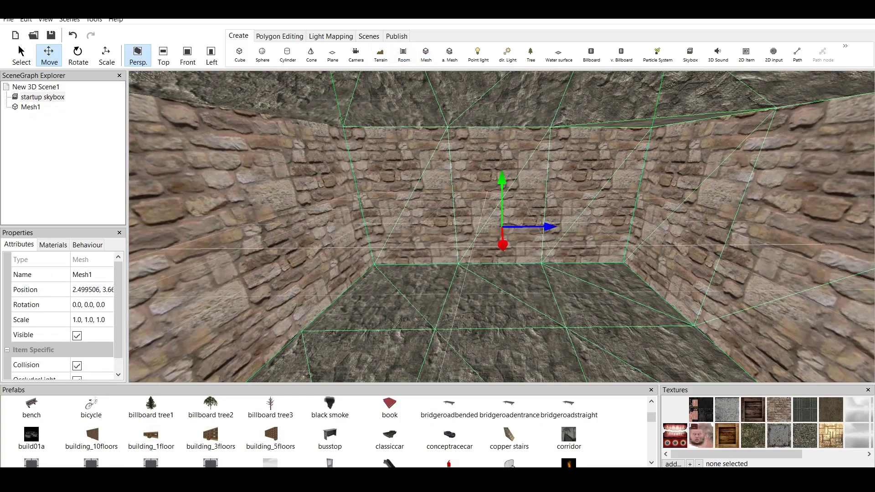
pyautogui.scroll(-5, 501, 227)
pyautogui.moveTo(501, 226); pyautogui.dragTo(651, 222)
pyautogui.scroll(-3, 651, 221)
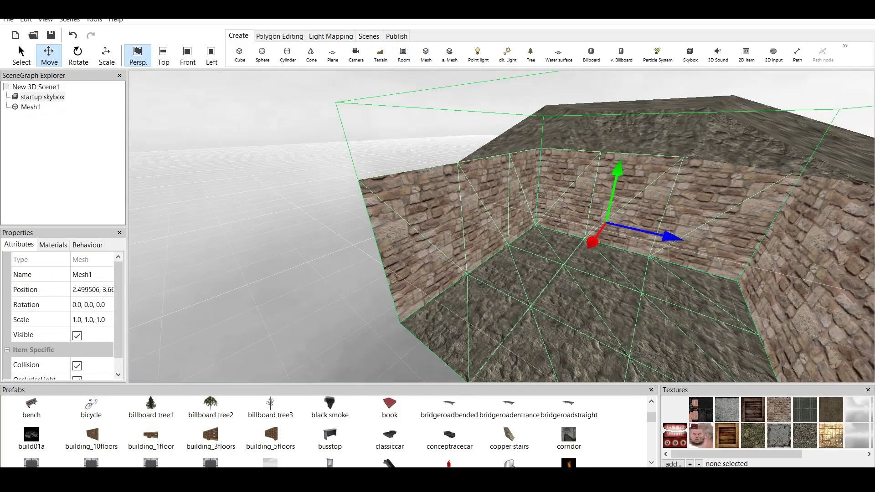
pyautogui.press('Up')
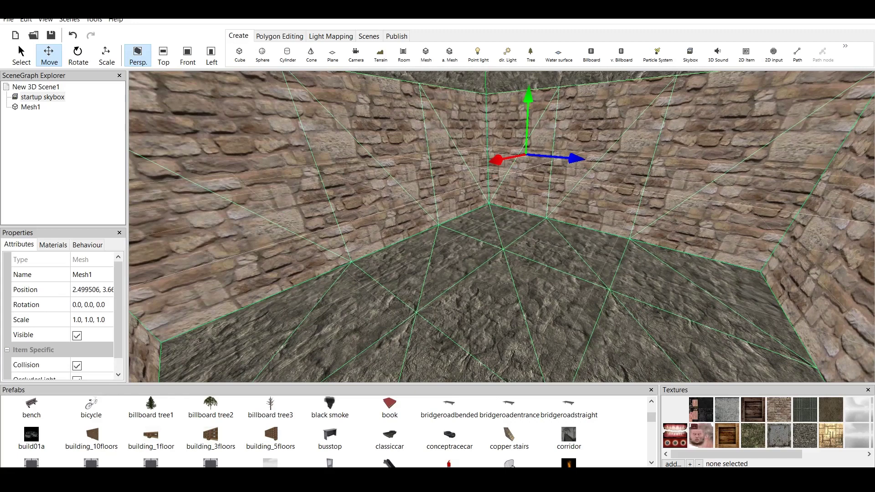
# - Insert the nightstand prefab inside the room and lower it onto the floor
pyautogui.scroll(-3, 335, 432)
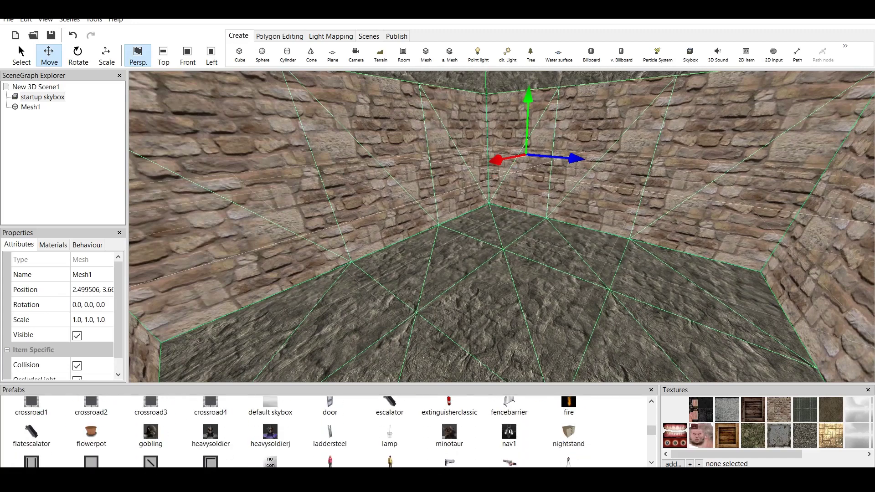
pyautogui.scroll(-1, 336, 432)
pyautogui.doubleClick(569, 413)
pyautogui.moveTo(503, 231); pyautogui.dragTo(503, 340)
pyautogui.moveTo(503, 340); pyautogui.dragTo(503, 154, button='middle')
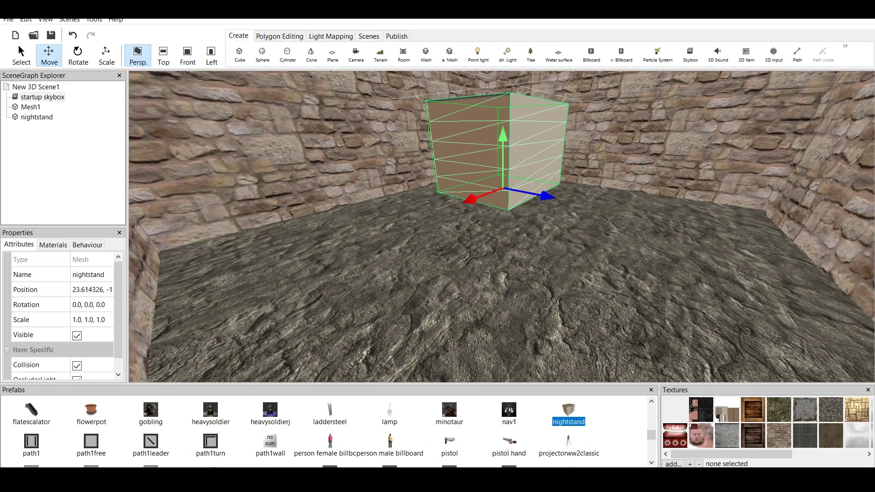
pyautogui.moveTo(503, 138); pyautogui.dragTo(503, 278)
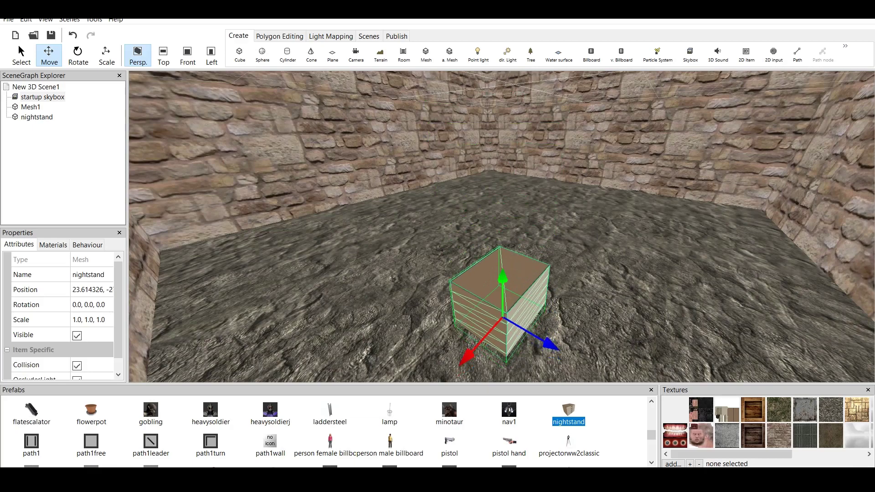
# - Move the nightstand back toward the wall along its X axis and rotate it to -89° about Y so its drawers face the room
pyautogui.moveTo(469, 355); pyautogui.dragTo(598, 211)
pyautogui.scroll(4, 598, 211)
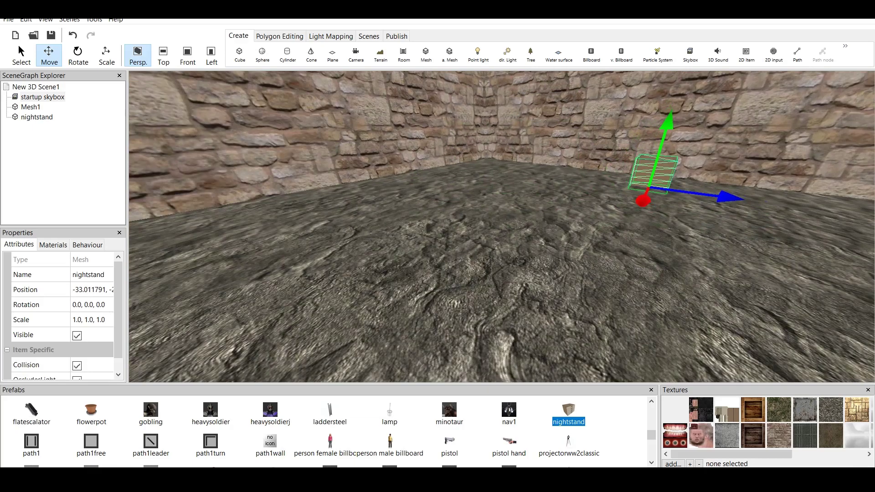
pyautogui.moveTo(597, 211); pyautogui.dragTo(476, 296, button='middle')
pyautogui.scroll(4, 476, 296)
pyautogui.moveTo(476, 296); pyautogui.dragTo(478, 243)
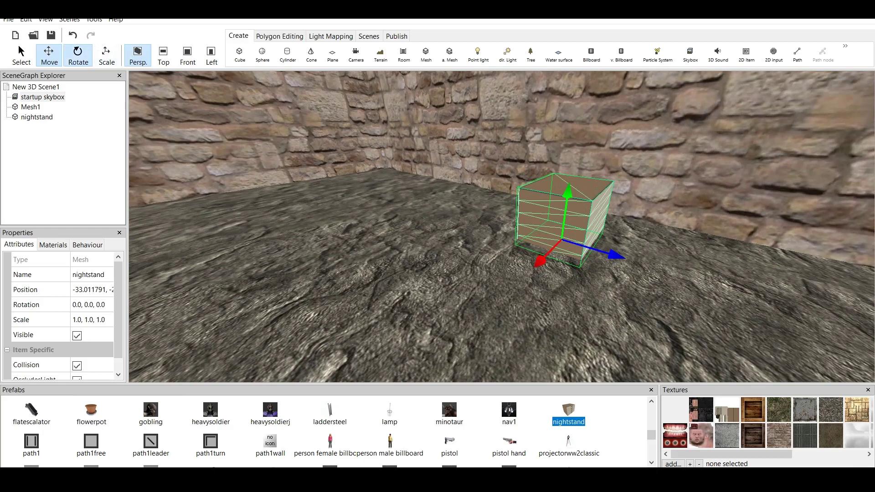
pyautogui.click(78, 54)
pyautogui.moveTo(567, 205); pyautogui.dragTo(515, 208)
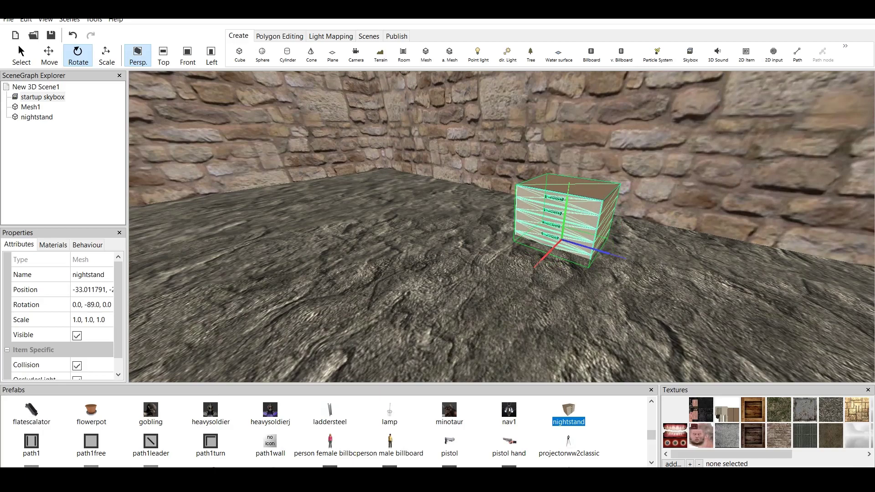
# - Insert the lamp prefab and raise it until it hangs from the room's ceiling
pyautogui.doubleClick(389, 414)
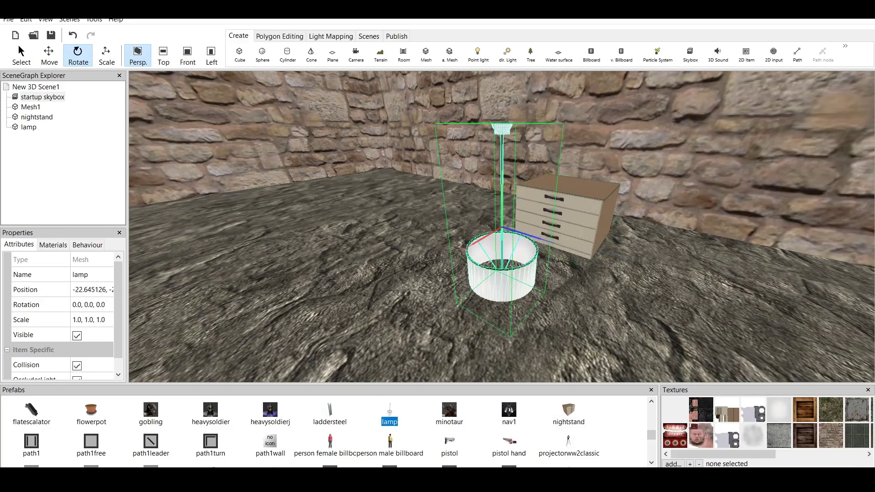
pyautogui.scroll(-4, 502, 227)
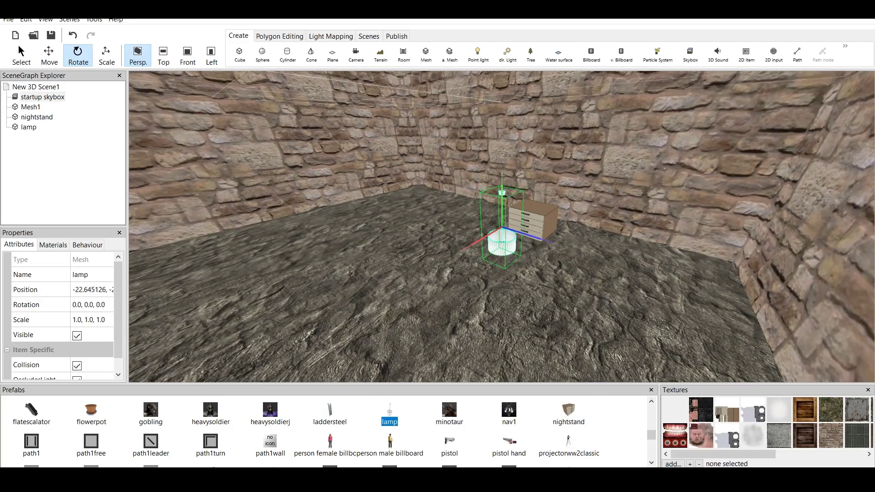
pyautogui.moveTo(501, 180); pyautogui.dragTo(502, 75)
pyautogui.moveTo(503, 75); pyautogui.dragTo(533, 209, button='right')
pyautogui.moveTo(538, 213); pyautogui.dragTo(547, 78)
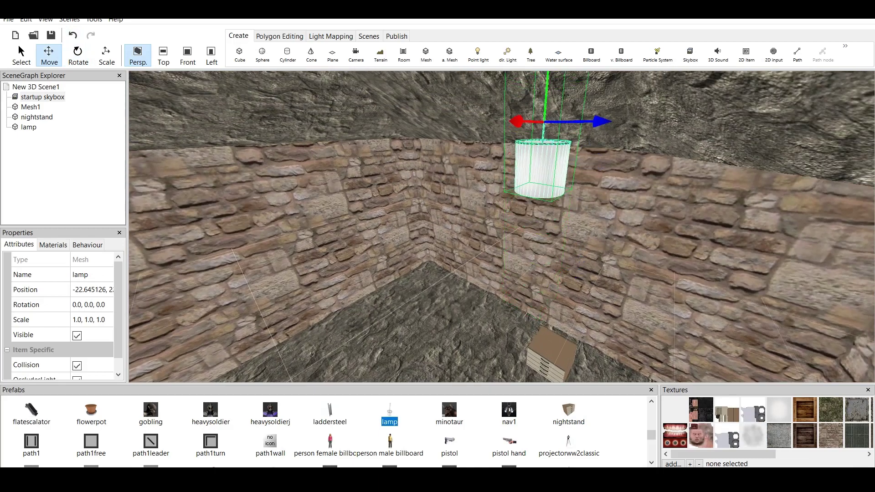
pyautogui.moveTo(548, 77); pyautogui.dragTo(561, 159, button='right')
pyautogui.moveTo(605, 223); pyautogui.dragTo(530, 204)
pyautogui.moveTo(488, 147); pyautogui.dragTo(488, 146)
pyautogui.scroll(-4, 497, 173)
pyautogui.moveTo(502, 191); pyautogui.dragTo(542, 100, button='middle')
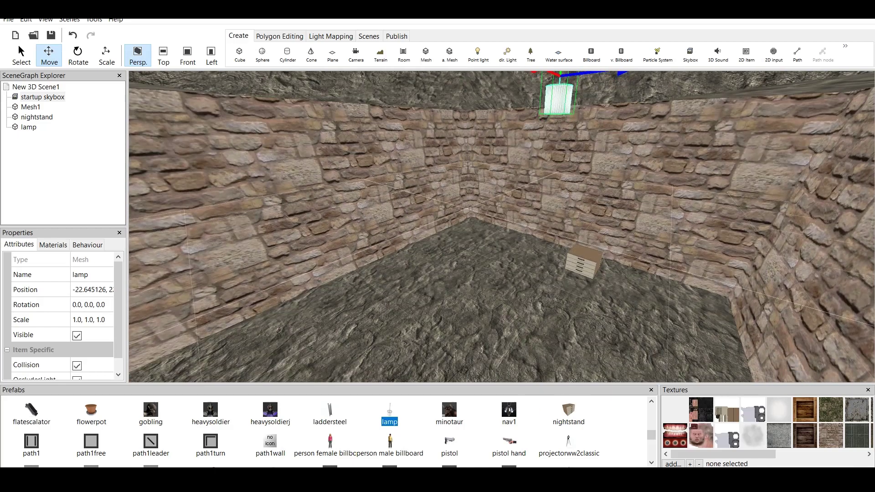
# - Insert the table2 prefab, set it on the floor and shift it along its Z axis to the wall opposite the nightstand
pyautogui.scroll(3, 502, 227)
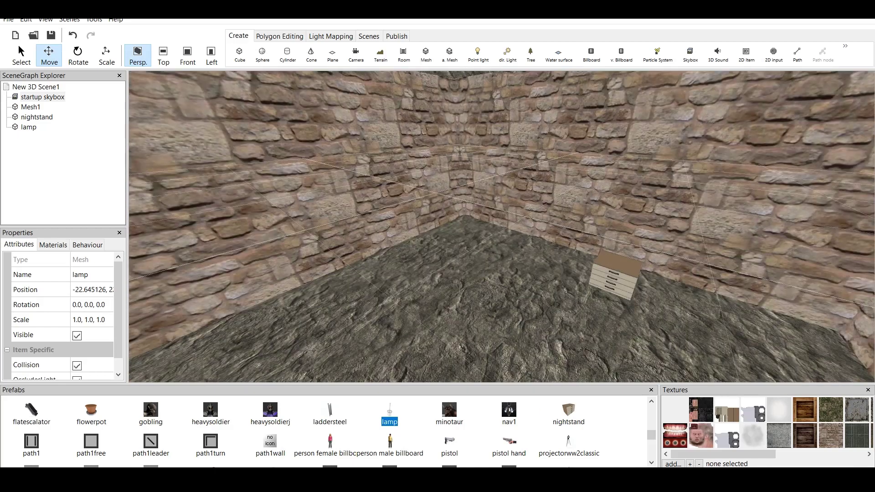
pyautogui.scroll(-2, 333, 432)
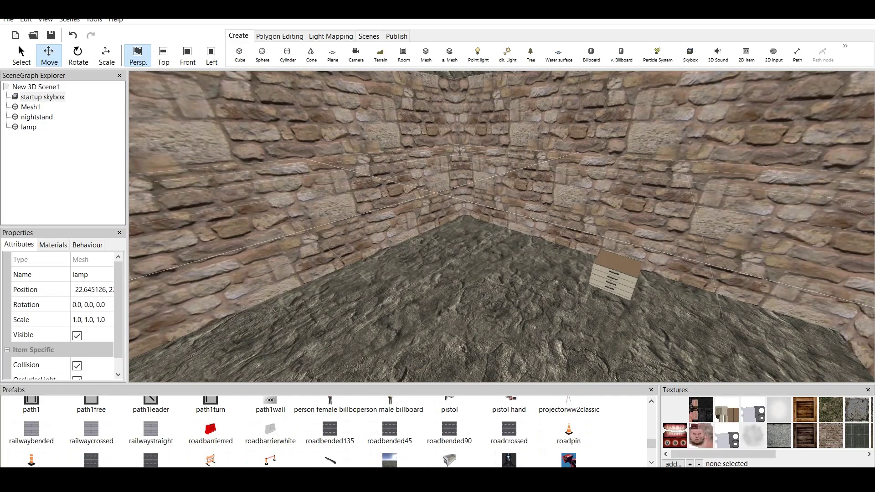
pyautogui.scroll(-2, 331, 432)
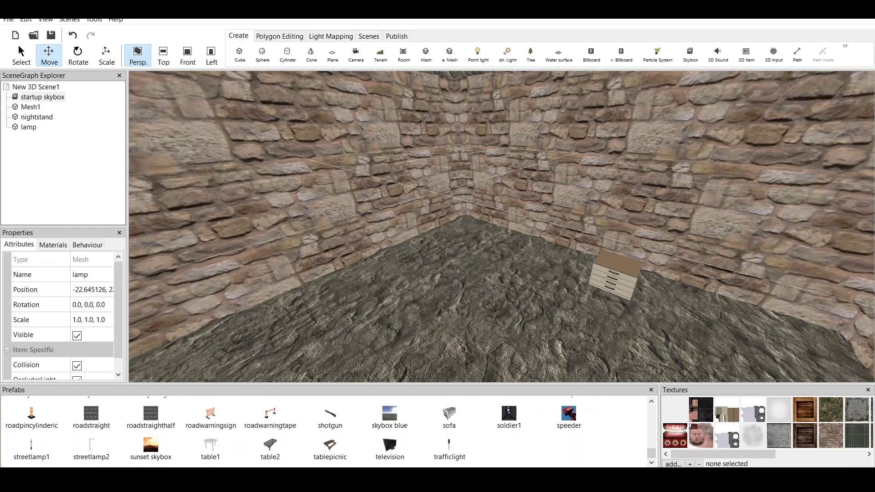
pyautogui.doubleClick(271, 446)
pyautogui.moveTo(502, 181); pyautogui.dragTo(478, 293)
pyautogui.moveTo(547, 304); pyautogui.dragTo(560, 264, button='middle')
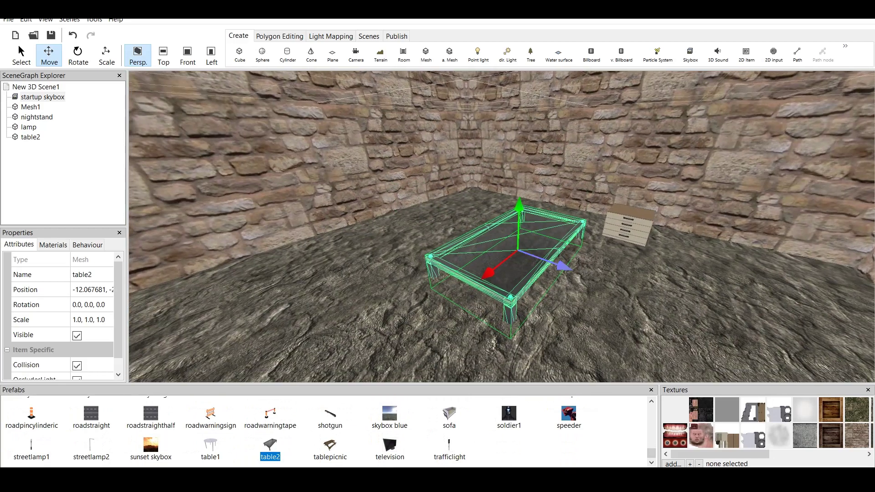
pyautogui.moveTo(561, 265); pyautogui.dragTo(467, 231)
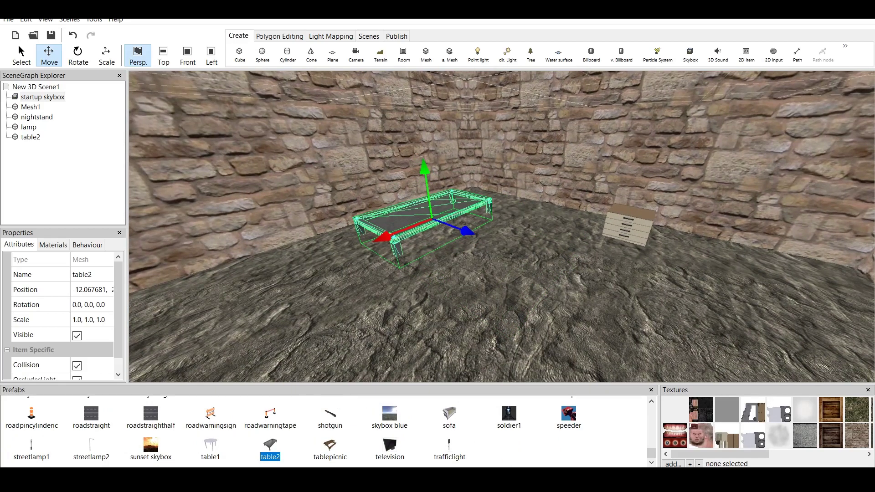
# - Insert the television prefab and rotate it to -175° about Y so its screen faces the room
pyautogui.doubleClick(390, 448)
pyautogui.moveTo(502, 184)
pyautogui.mouseDown()
pyautogui.moveTo(502, 157)
pyautogui.moveTo(502, 178)
pyautogui.moveTo(503, 168)
pyautogui.mouseUp()
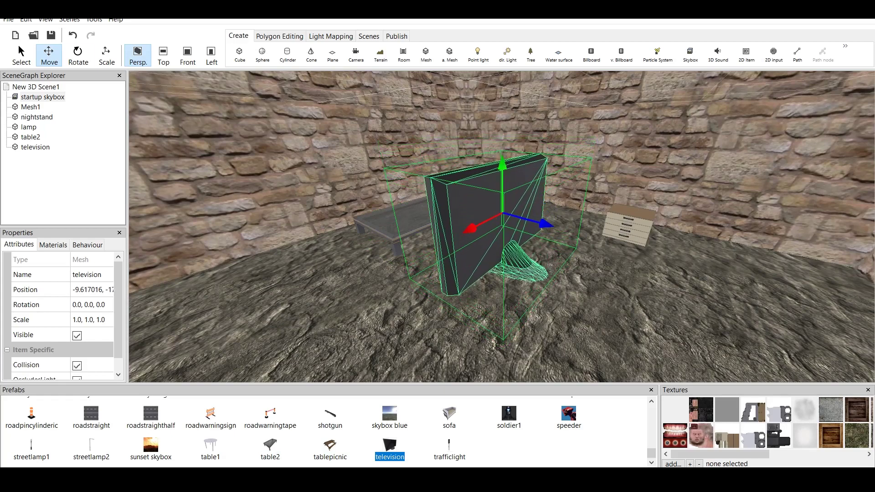
pyautogui.click(78, 54)
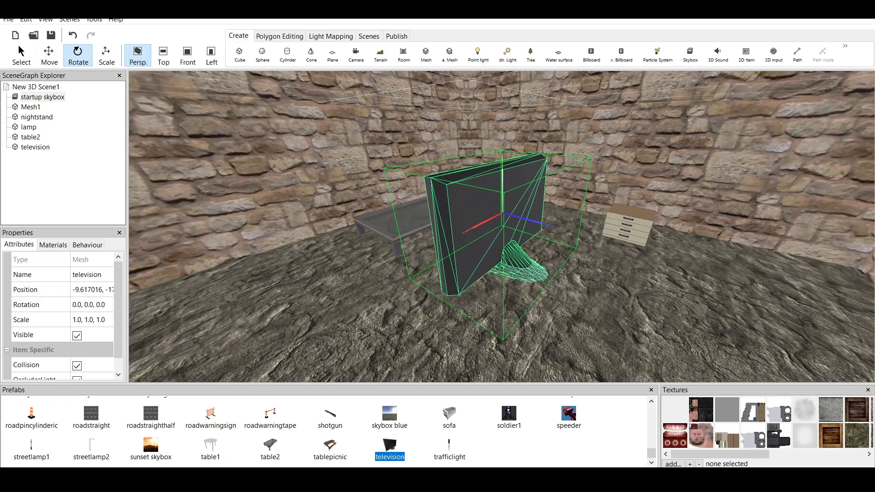
pyautogui.moveTo(503, 182); pyautogui.dragTo(423, 182)
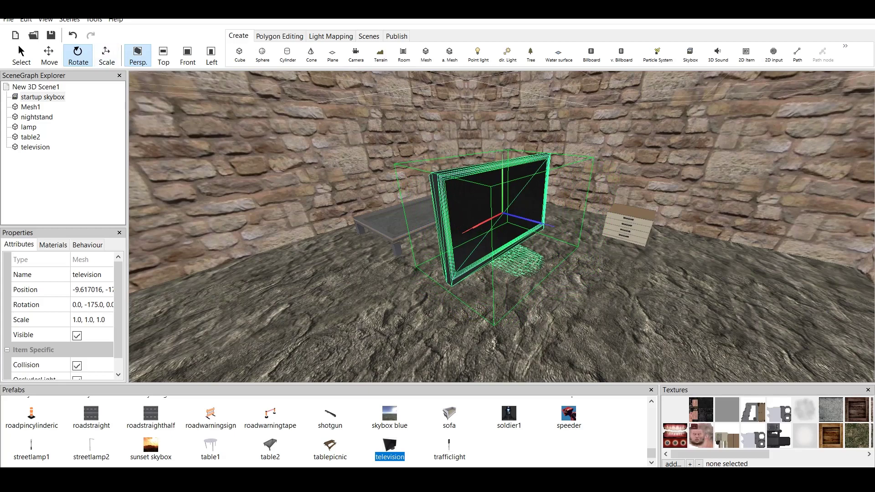
# - Place the television on top of the table and shift it along Z toward the wall so its base rests fully on the tabletop
pyautogui.click(49, 56)
pyautogui.moveTo(502, 170); pyautogui.dragTo(502, 160)
pyautogui.moveTo(545, 212); pyautogui.dragTo(459, 193)
pyautogui.moveTo(414, 129); pyautogui.dragTo(412, 108)
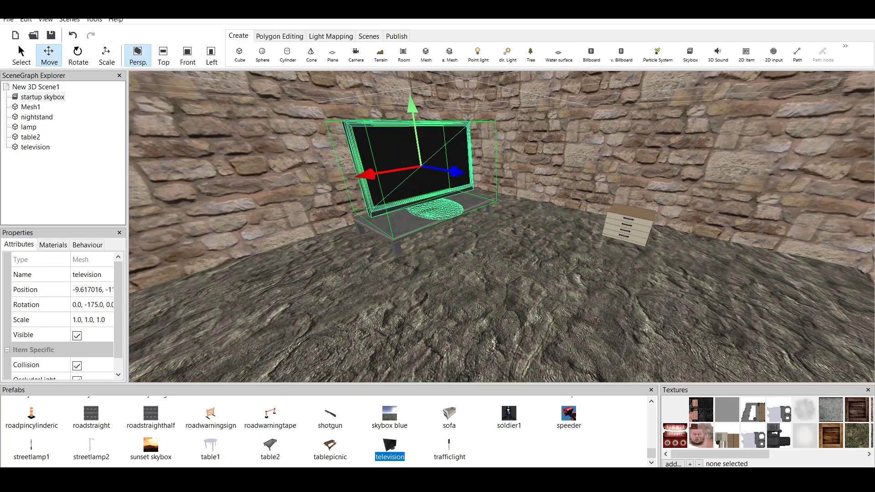
pyautogui.scroll(6, 502, 227)
pyautogui.moveTo(410, 196); pyautogui.dragTo(565, 237, button='middle')
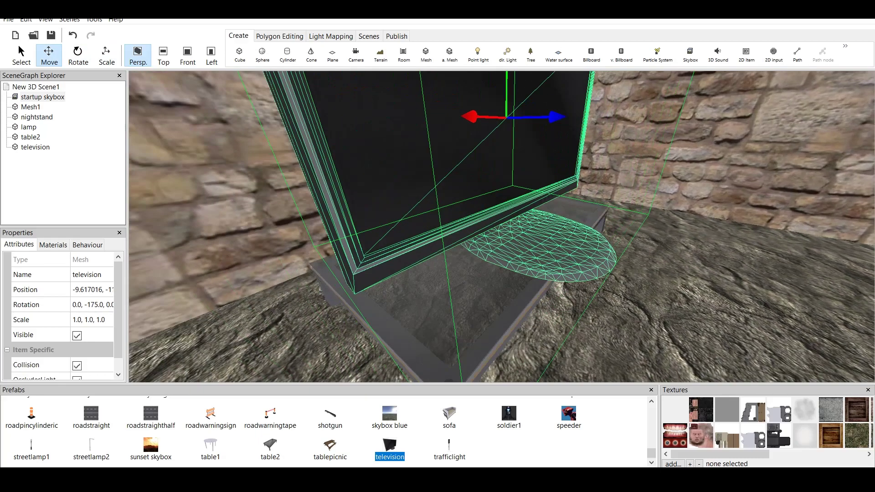
pyautogui.moveTo(554, 118); pyautogui.dragTo(507, 118)
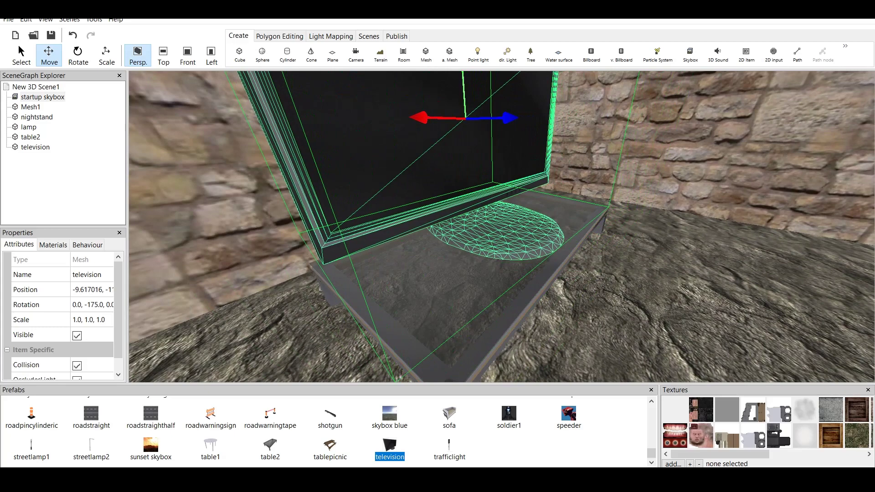
# - Lower the television along its Y axis until its base rests on the tabletop
pyautogui.moveTo(463, 91); pyautogui.dragTo(464, 109)
pyautogui.scroll(-10, 502, 227)
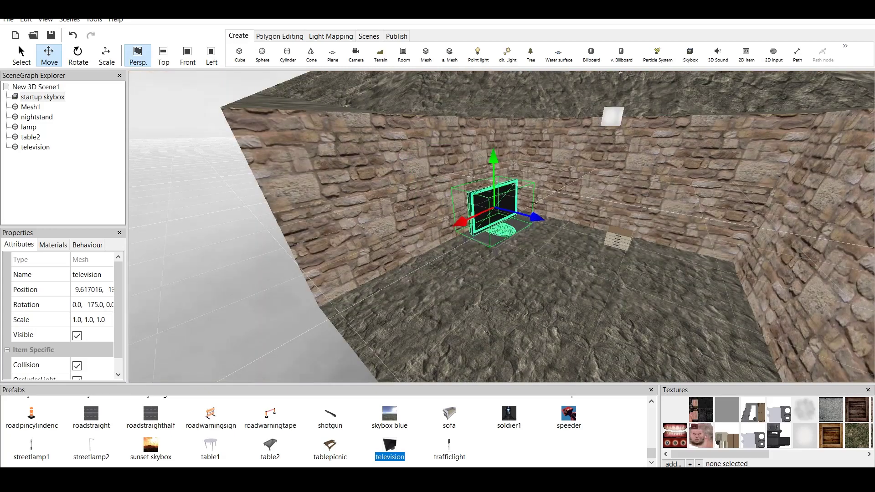
pyautogui.moveTo(501, 227); pyautogui.dragTo(466, 220, button='middle')
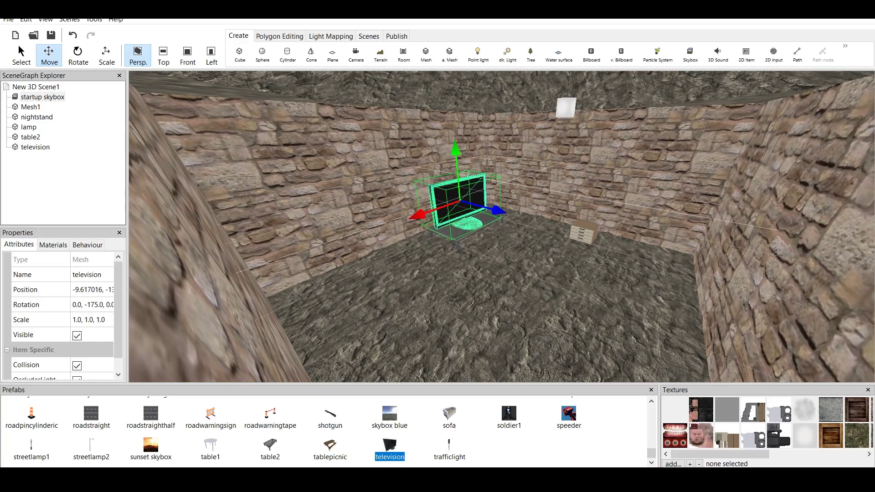
pyautogui.click(477, 250)
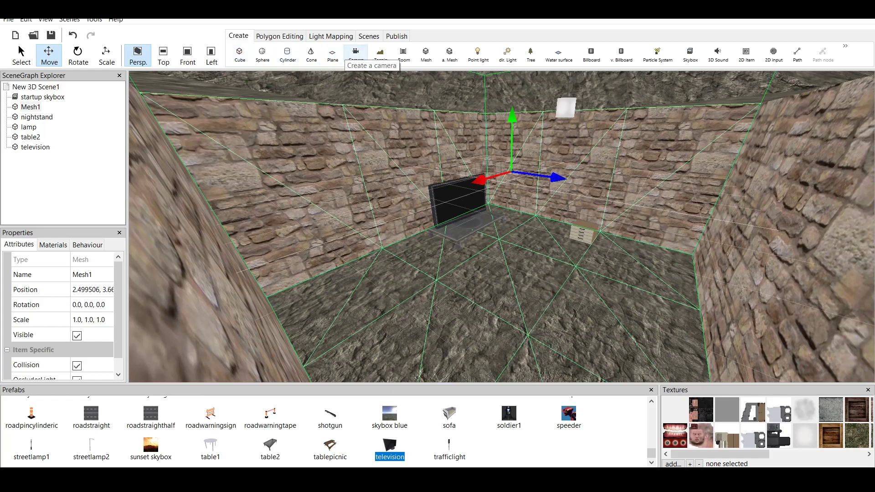
# - Create a First Person Shooter camera inside the furnished room
pyautogui.click(356, 52)
pyautogui.click(247, 211)
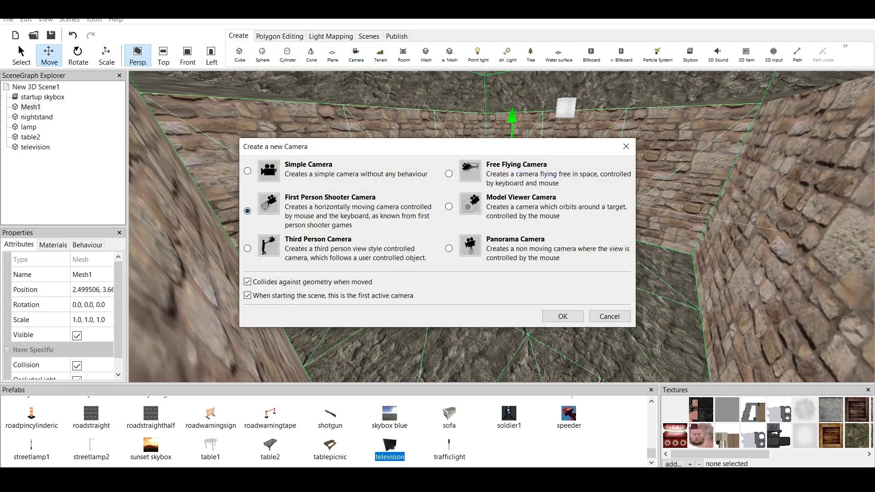
pyautogui.click(563, 316)
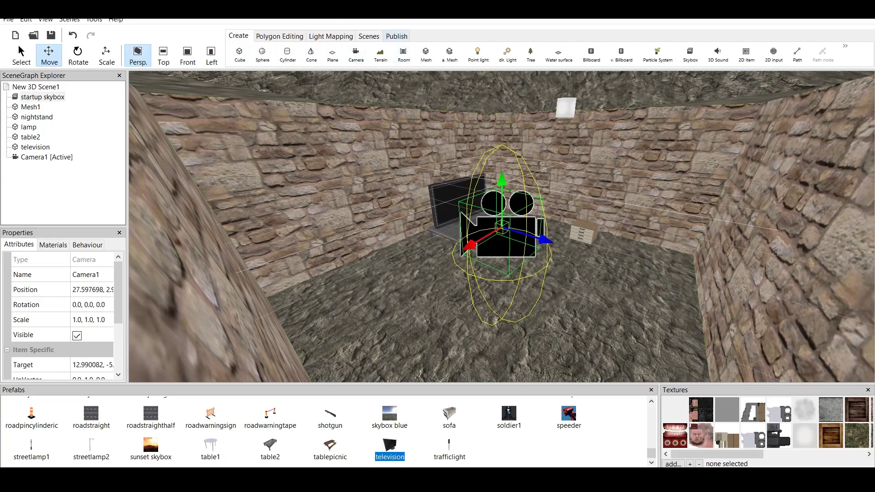
# - Test the scene as a Windows application, walk around to inspect the television, lamp and nightstand, and close the test run
pyautogui.click(397, 36)
pyautogui.click(347, 48)
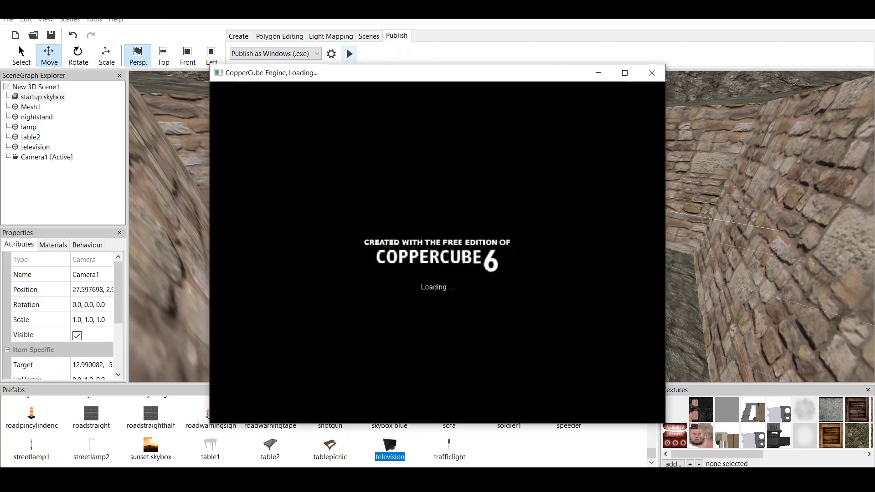
pyautogui.press('w')
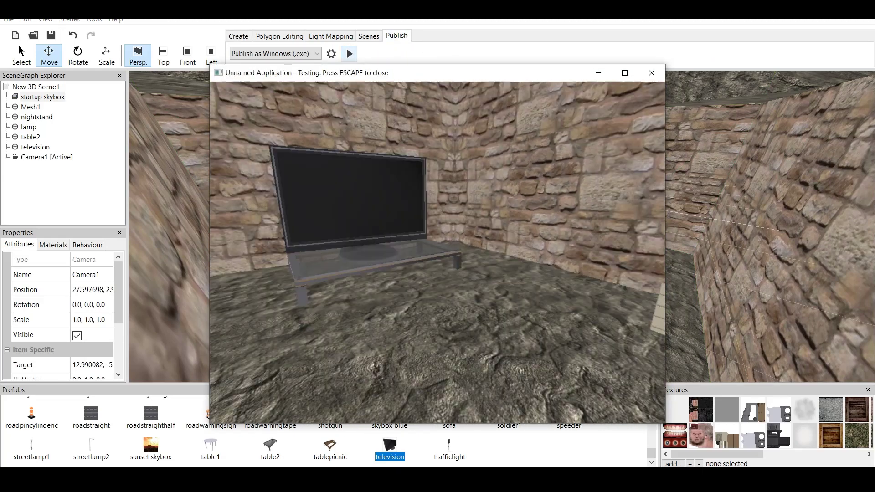
pyautogui.press('w')
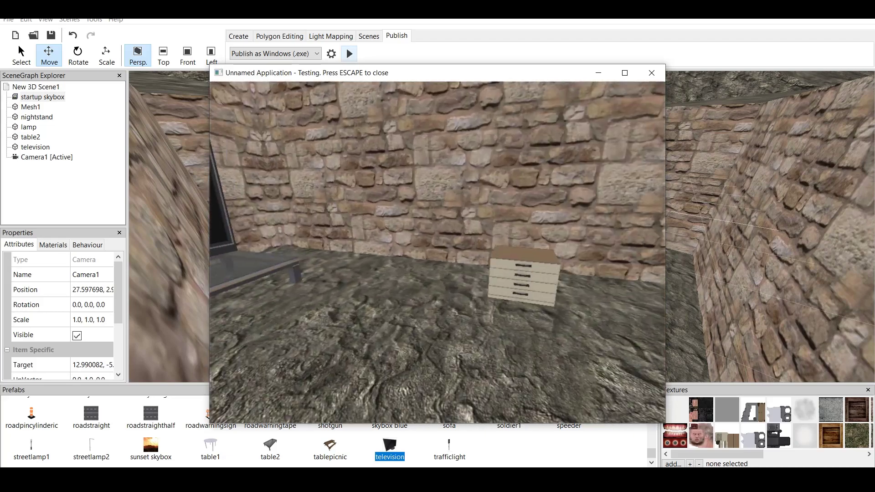
pyautogui.press('s')
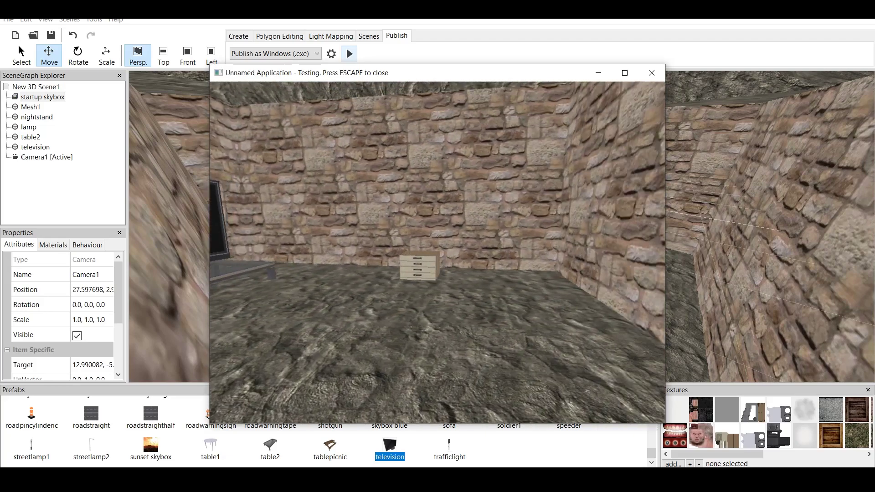
pyautogui.press('w')
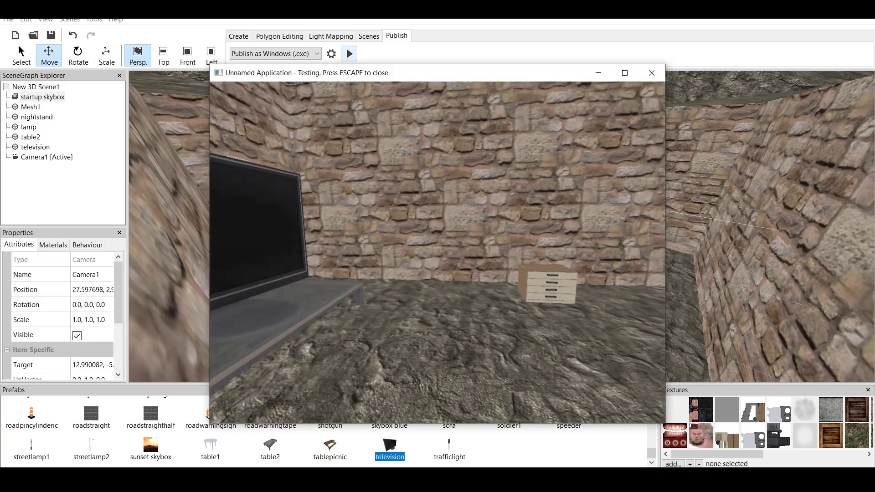
pyautogui.press('s')
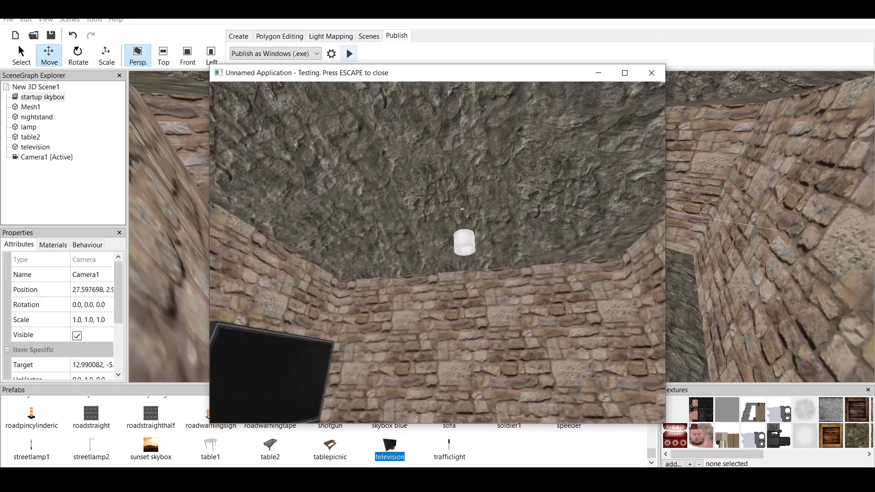
pyautogui.press('w')
pyautogui.press('Down')
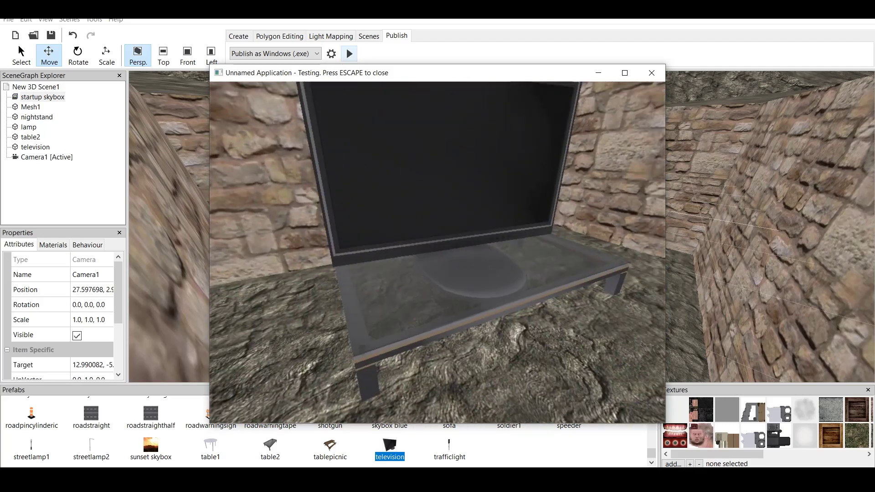
pyautogui.press('w')
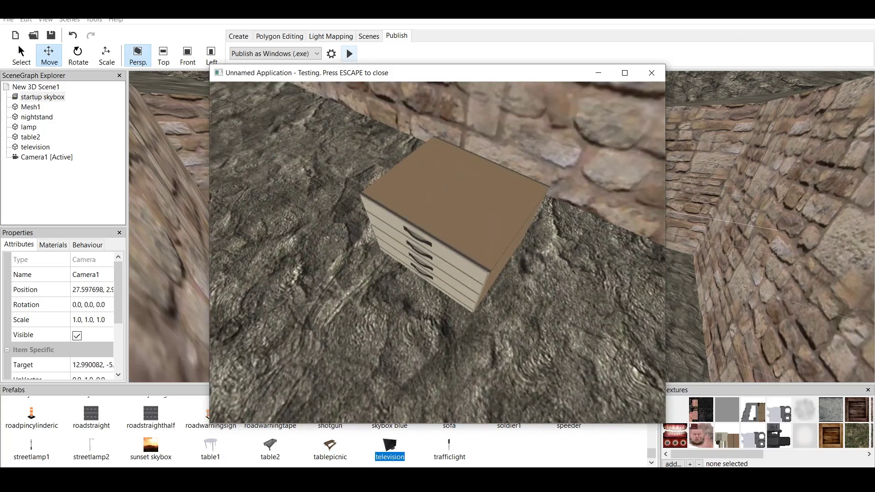
pyautogui.press('s')
pyautogui.press('Down')
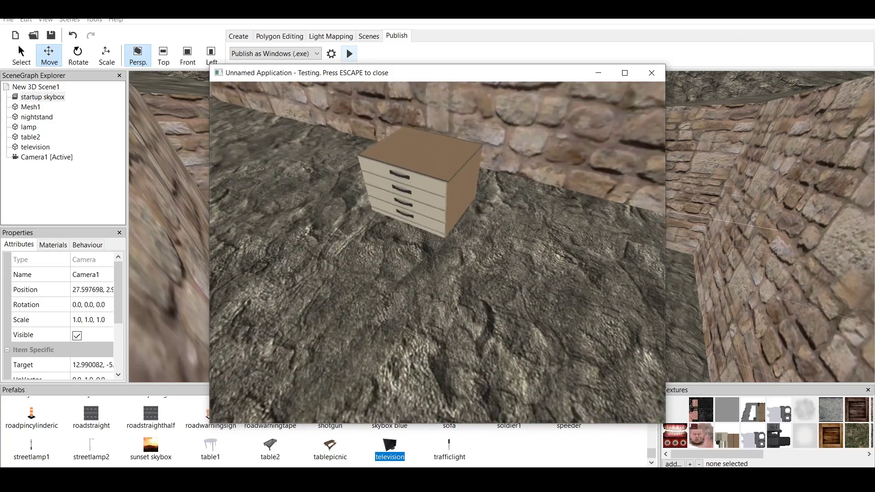
pyautogui.press('Left')
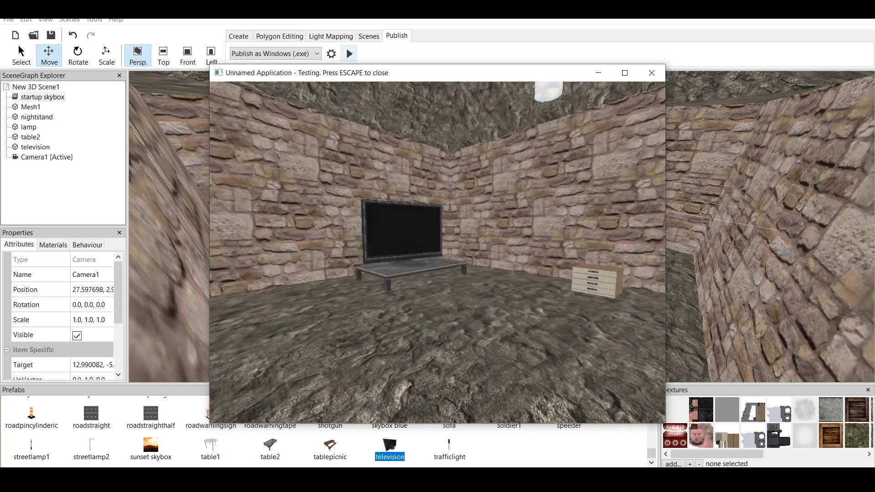
pyautogui.press('Escape')
# - Set the nightstand's scale to 2, 2, 2
pyautogui.scroll(-5, 502, 227)
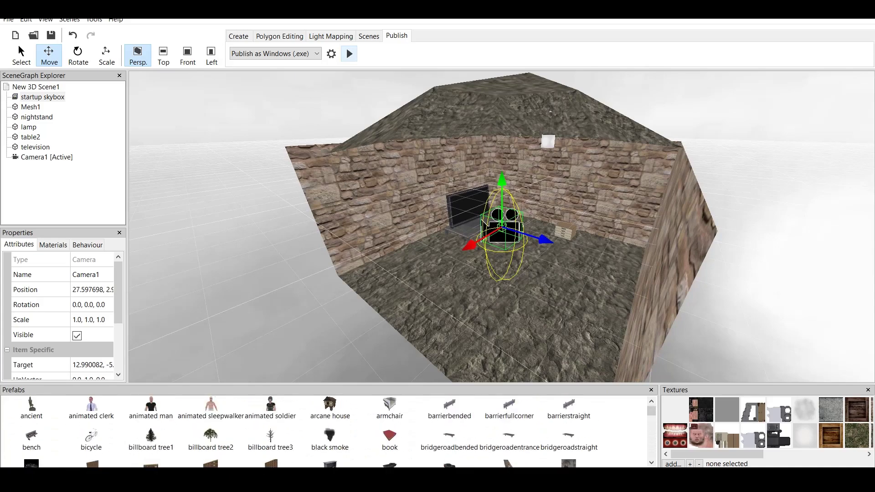
pyautogui.scroll(5, 501, 227)
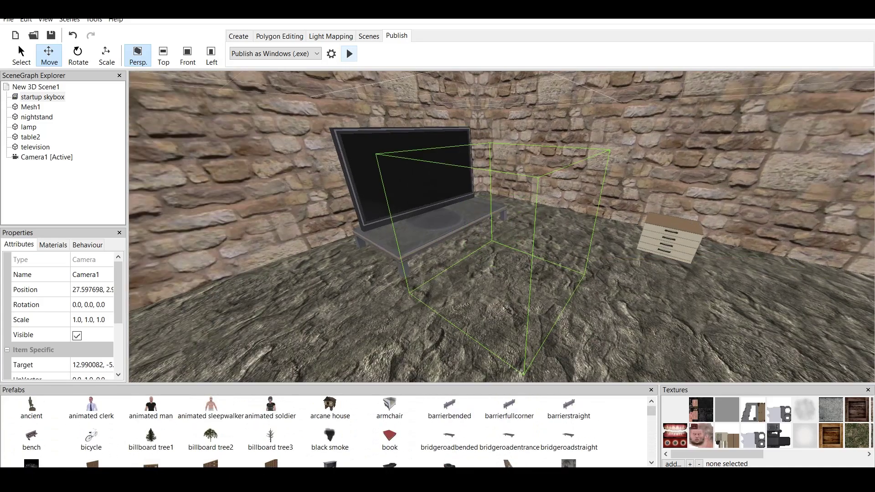
pyautogui.click(670, 239)
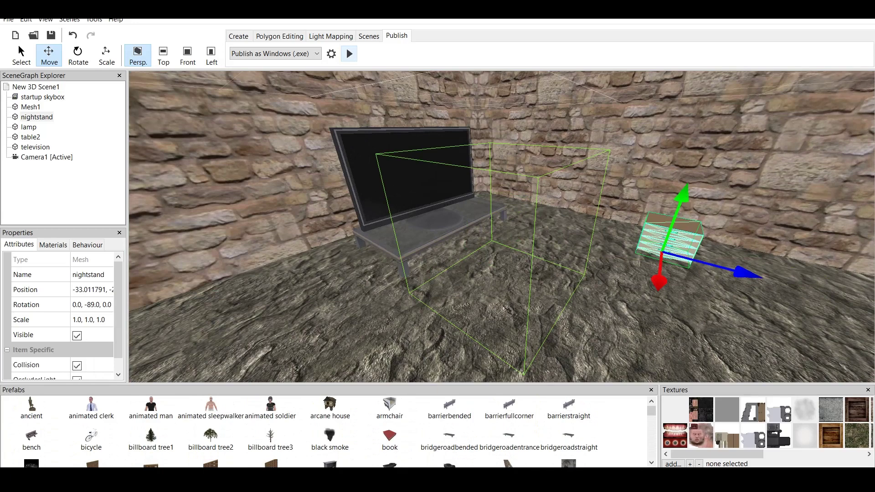
pyautogui.click(91, 320)
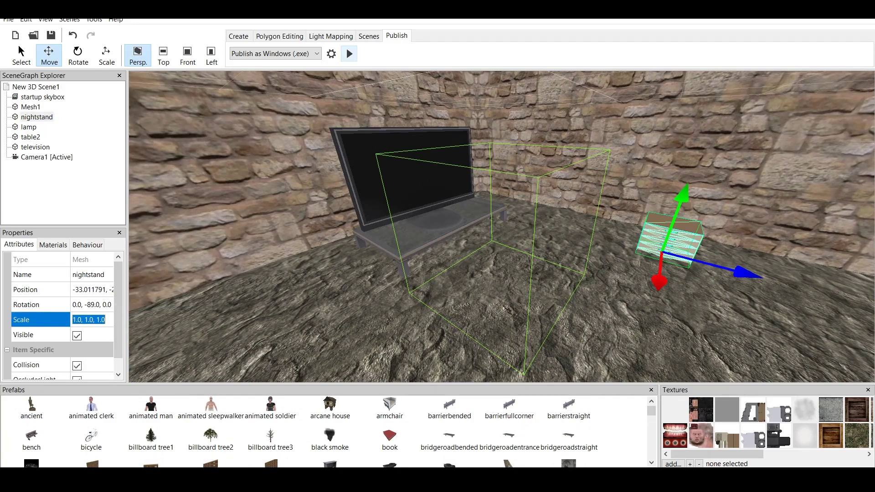
pyautogui.write('2,2,2')
pyautogui.press('Return')
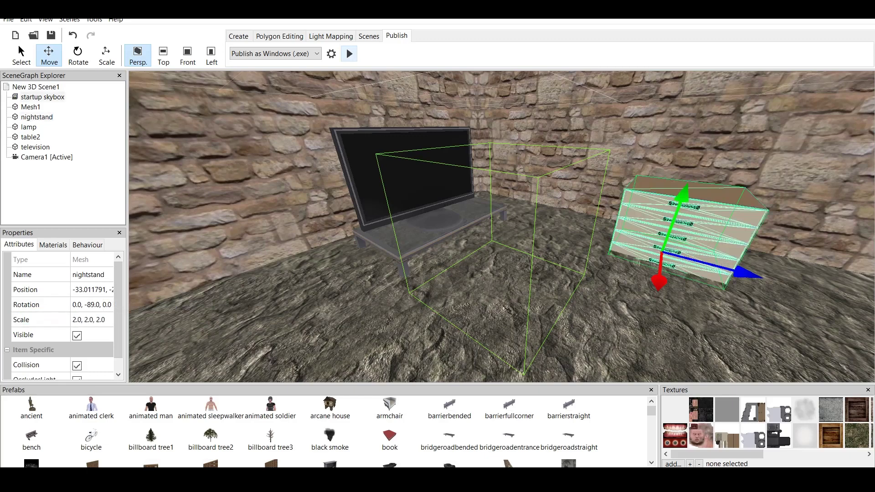
# - Run the scene test again, walk up to the enlarged nightstand to check its size, and close the test run
pyautogui.click(346, 48)
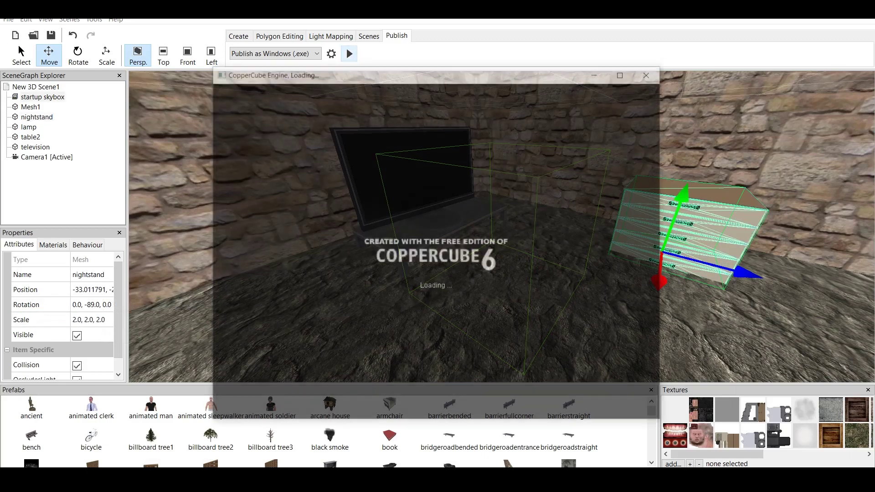
pyautogui.press('w')
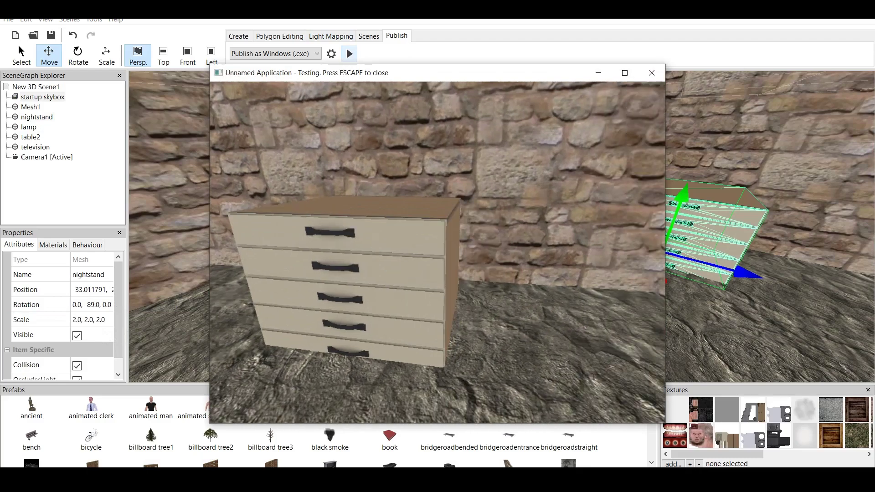
pyautogui.press('w')
pyautogui.press('a')
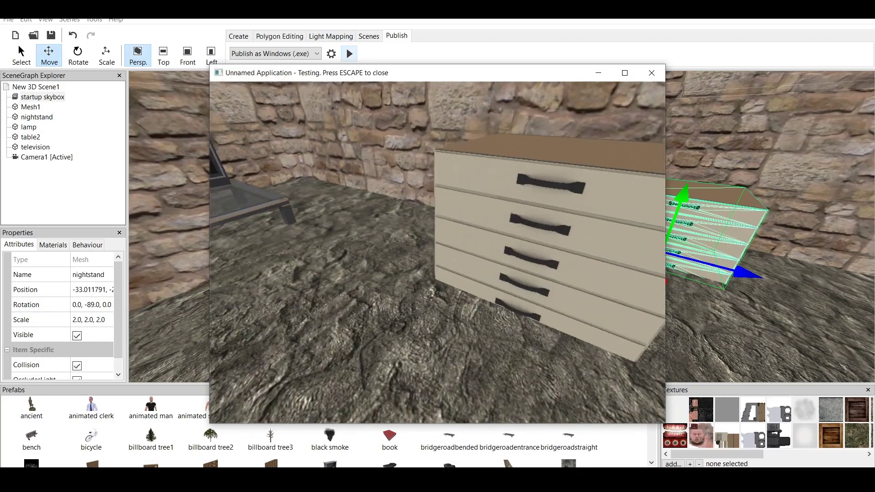
pyautogui.press('w')
pyautogui.press('Down')
pyautogui.press('Left')
pyautogui.press('Escape')
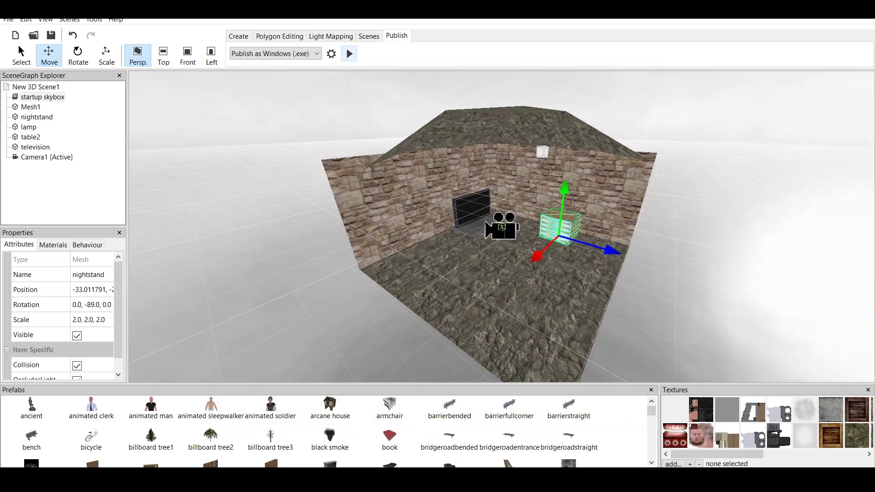
pyautogui.scroll(4, 502, 227)
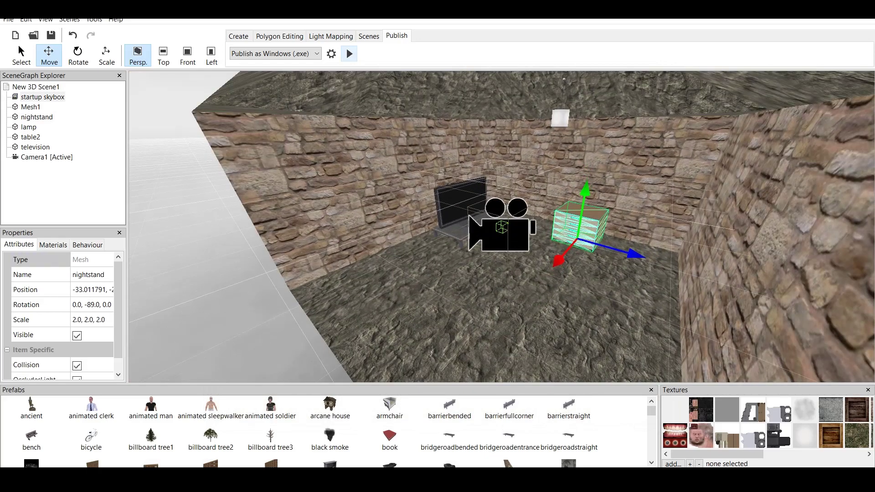
pyautogui.moveTo(502, 226); pyautogui.dragTo(458, 229, button='middle')
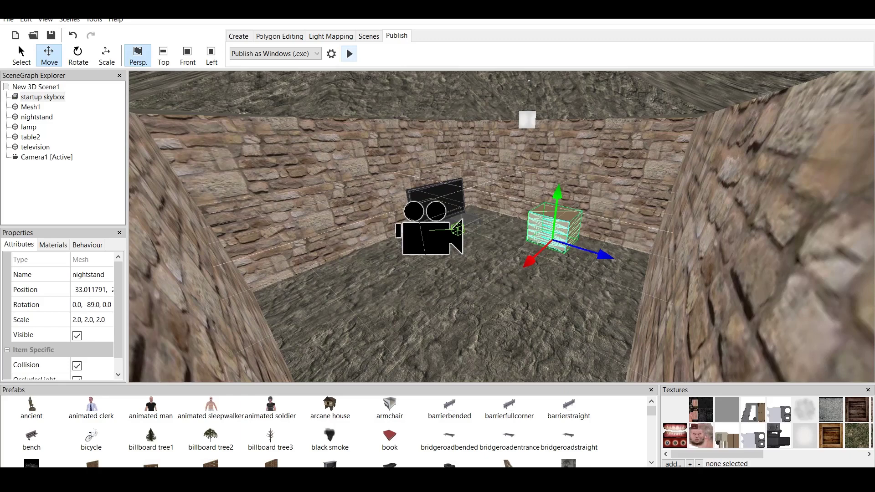
pyautogui.scroll(3, 502, 226)
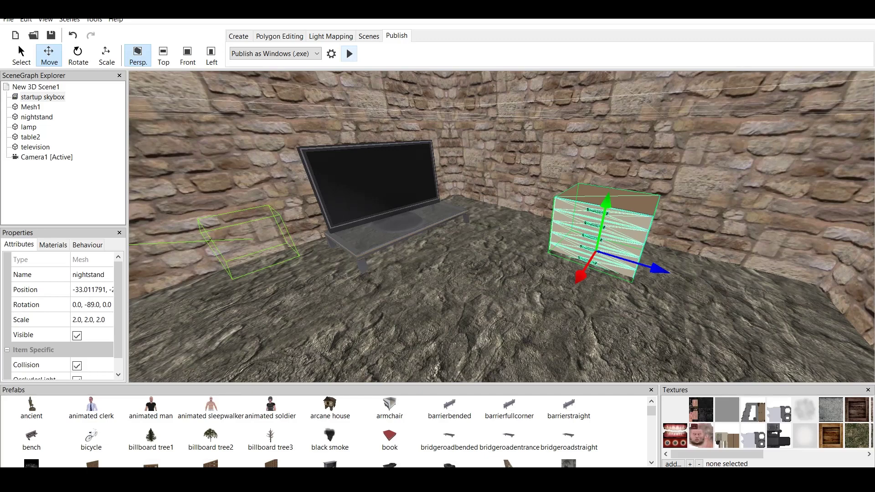
pyautogui.scroll(-4, 501, 227)
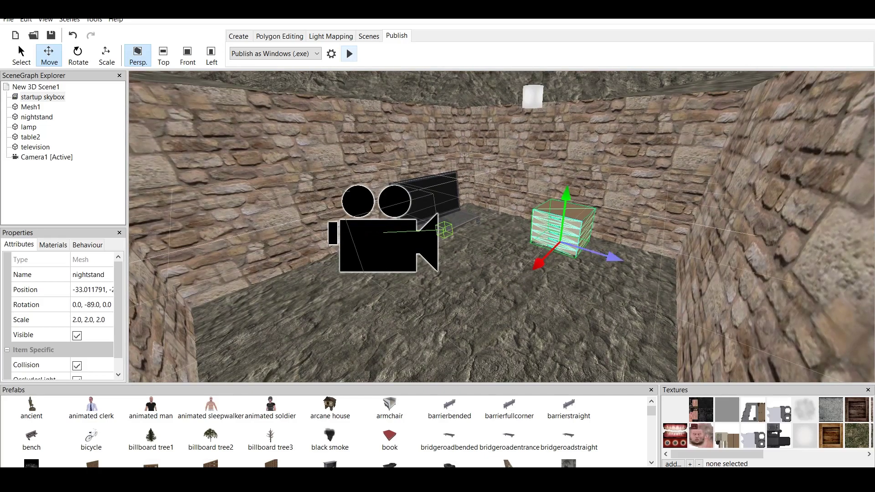
pyautogui.scroll(5, 601, 258)
pyautogui.moveTo(671, 211); pyautogui.dragTo(711, 99)
pyautogui.press('pagedown')
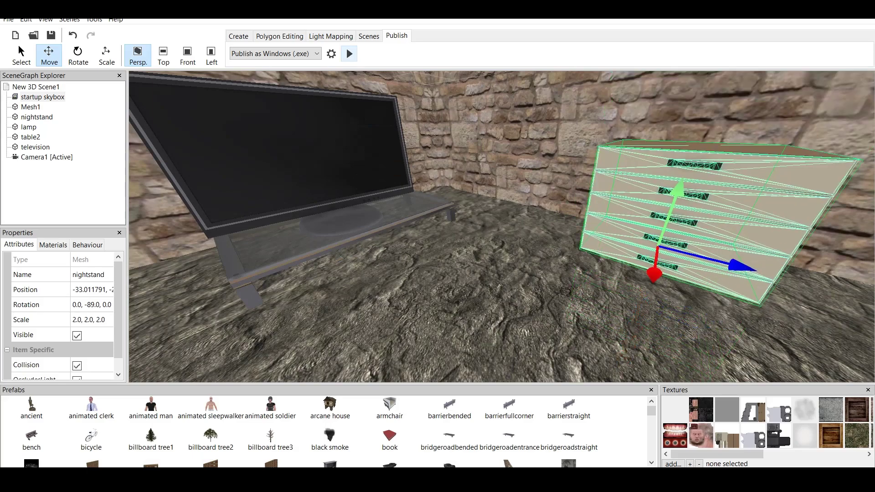
pyautogui.press('Down')
pyautogui.press('Down')
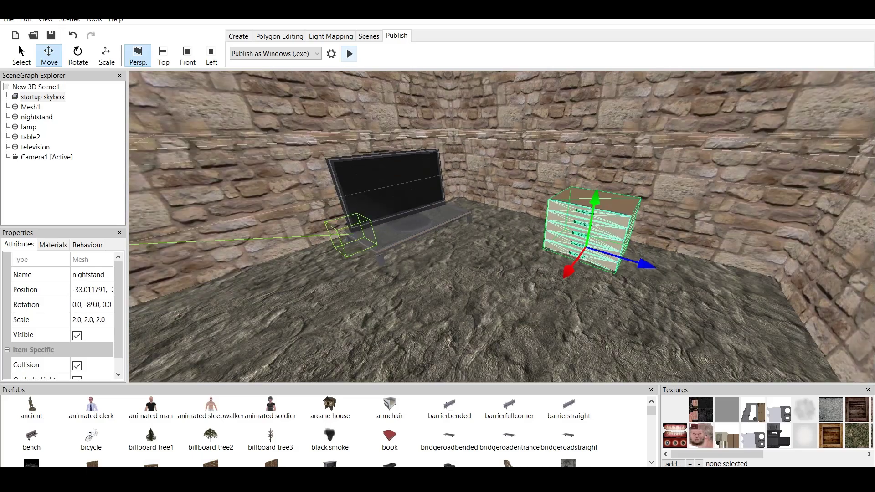